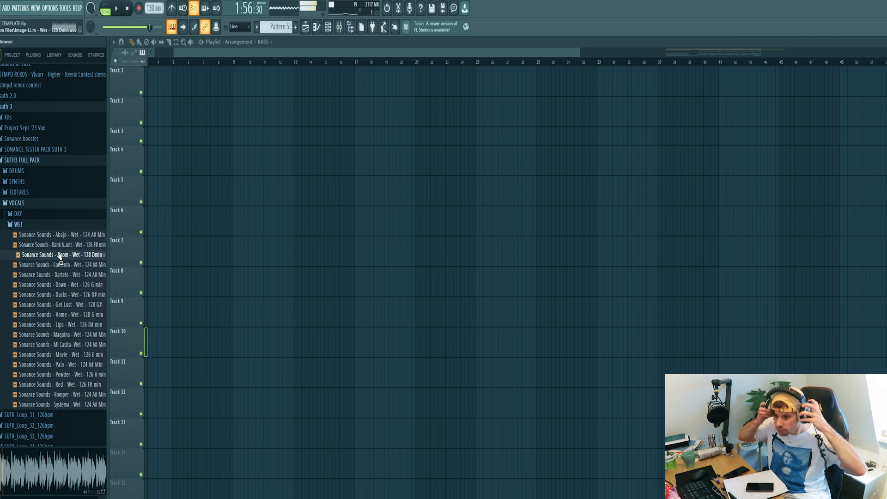
Audition vocal samples, place Sonance Sounds - Bank Account - Wet - 126 F# min on Track 6, and open its sample settings.
click(60, 236)
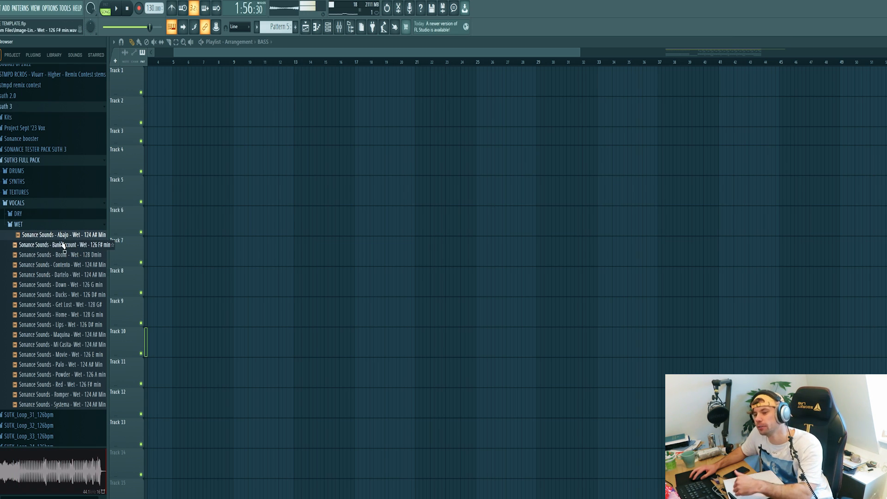
click(63, 245)
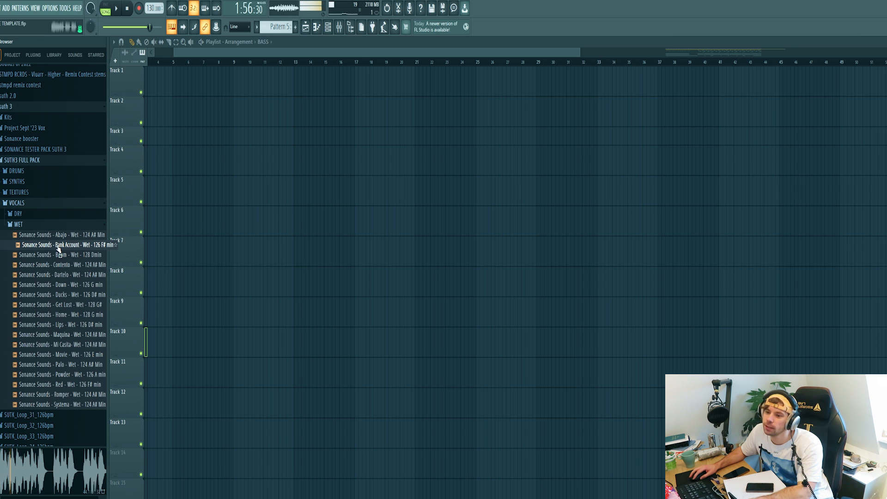
drag(121, 227, 262, 151)
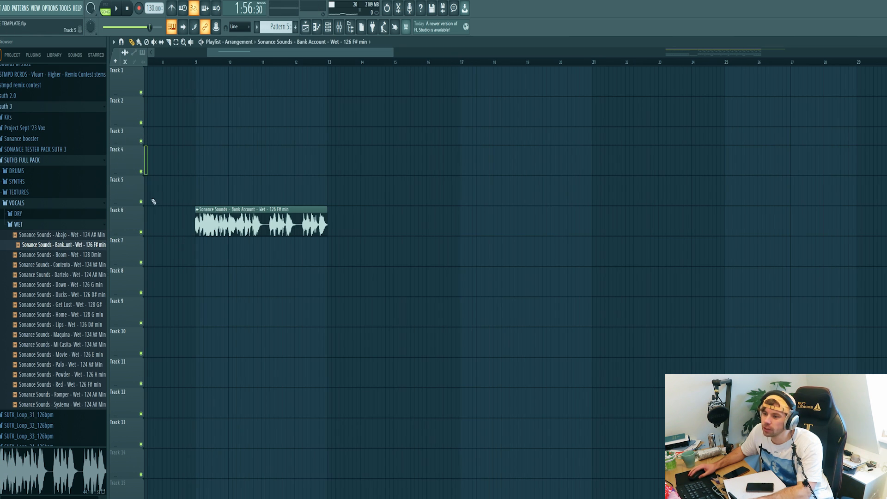
scroll(153, 210, up, 2)
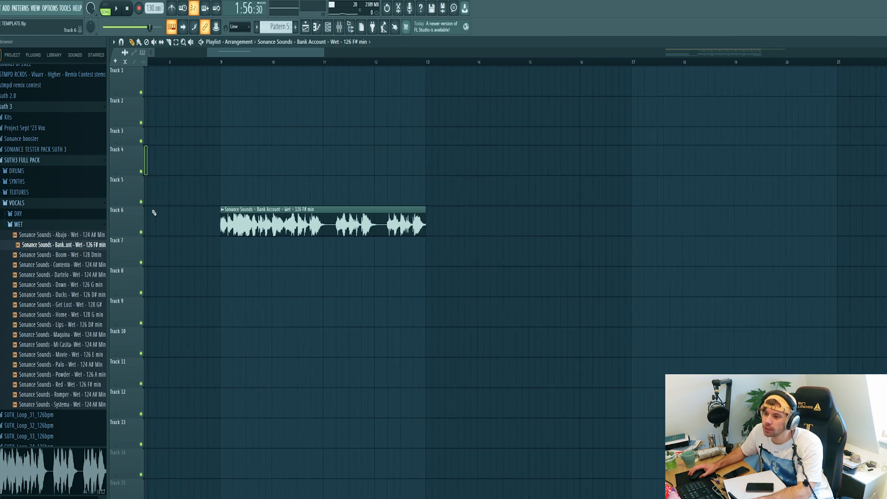
double_click(257, 227)
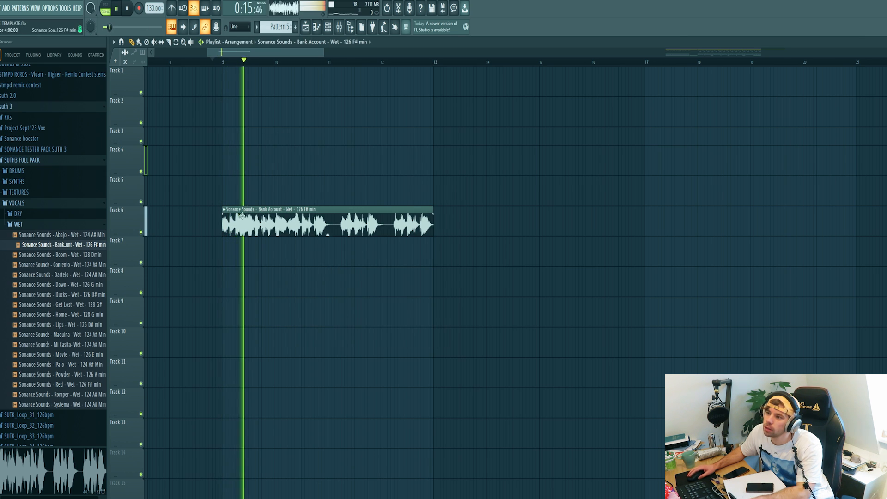
scroll(226, 270, up, 2)
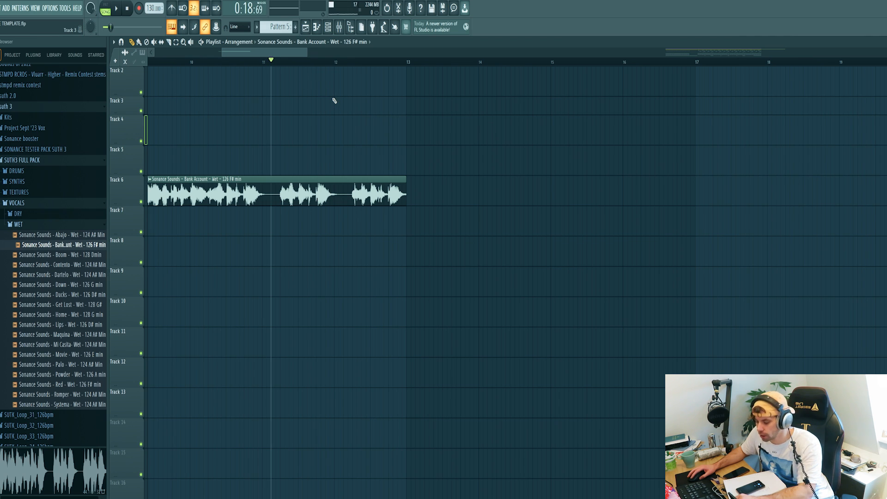
Slice the vocal clip on Track 6 into two parts and play back the result.
drag(311, 215, 311, 183)
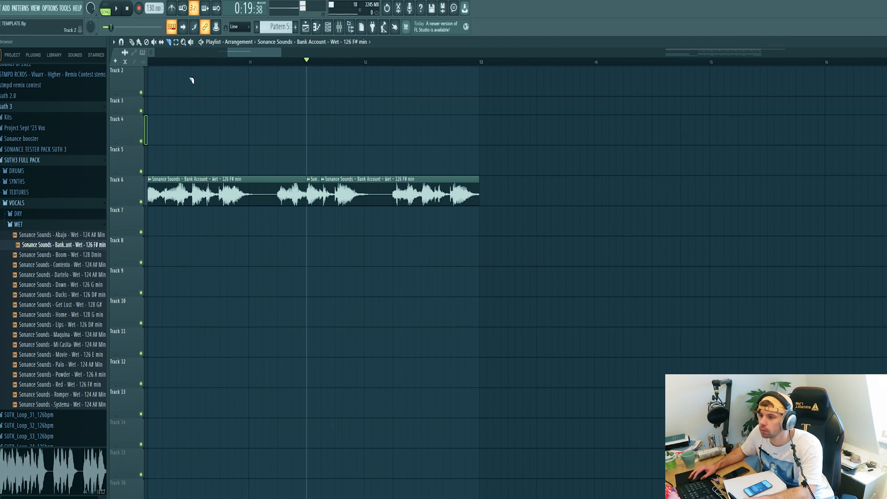
key(space)
key(space)
scroll(183, 250, up, 3)
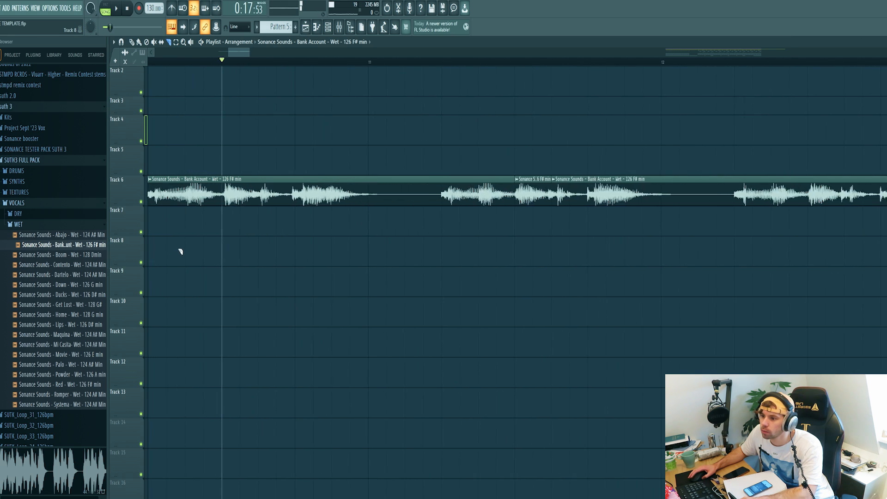
key(space)
key(space)
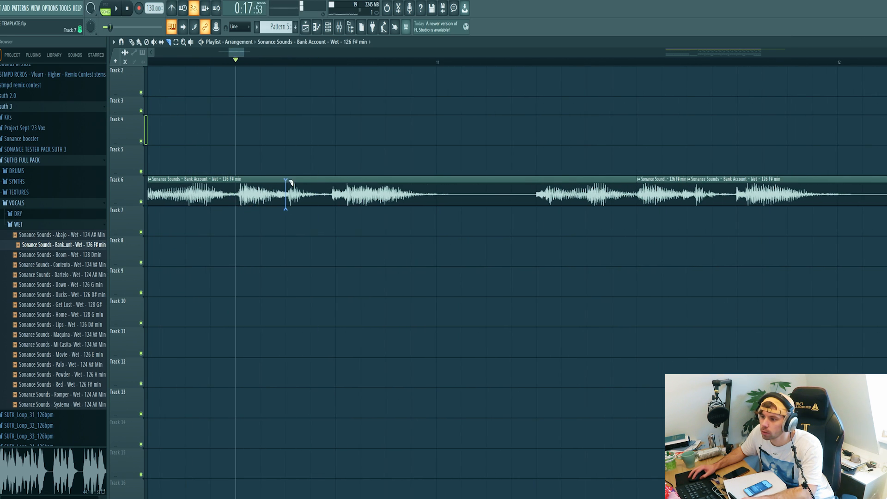
Chop the vocal clip into smaller slices and place a vocal chop further along Track 6.
scroll(406, 205, down, 4)
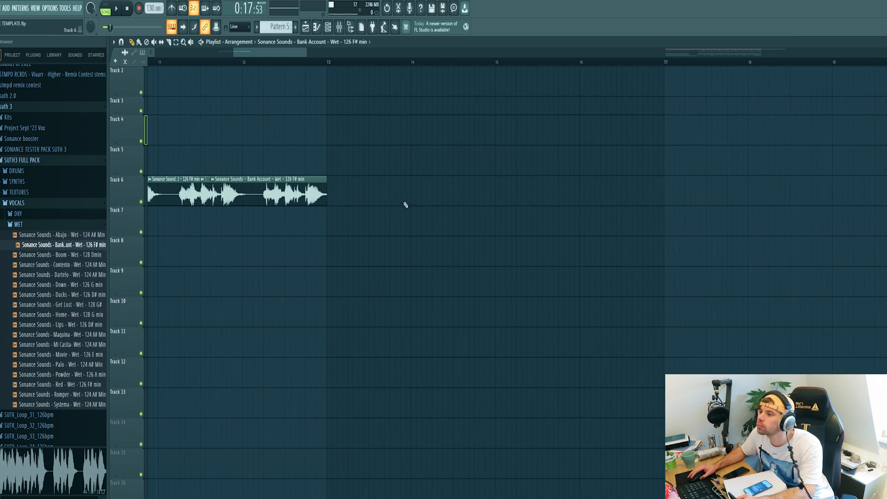
scroll(406, 197, left, 1)
key(c)
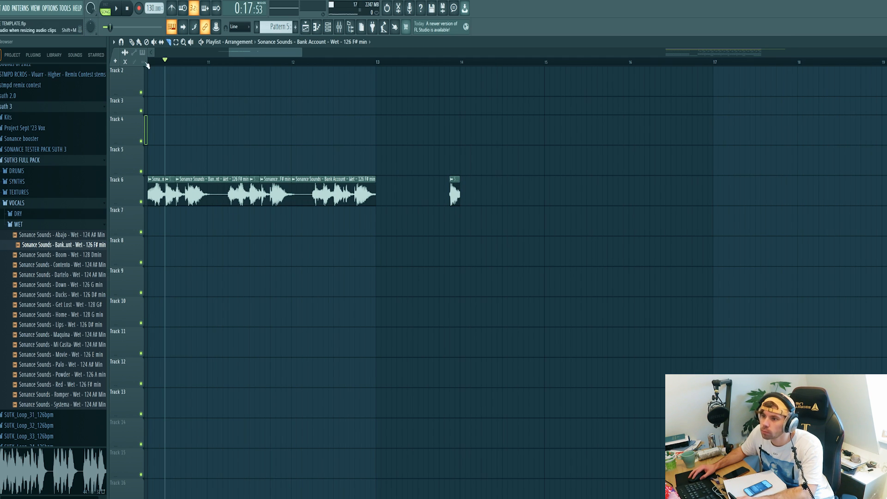
key(space)
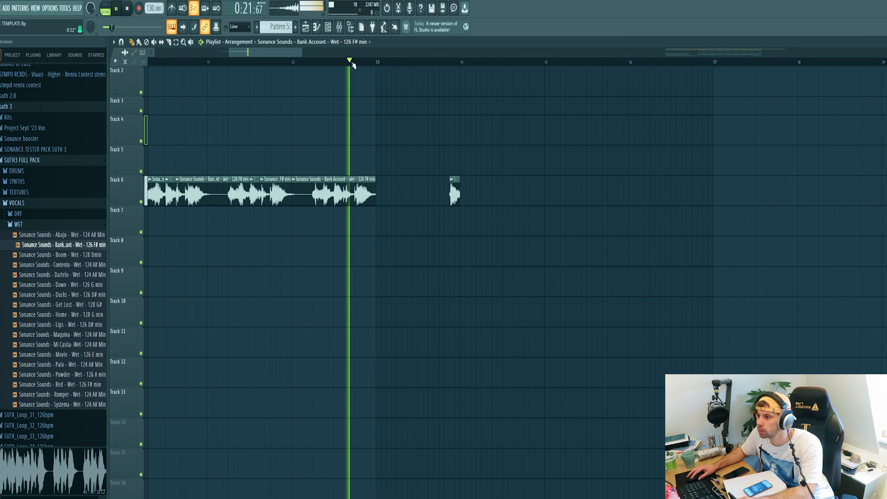
click(522, 193)
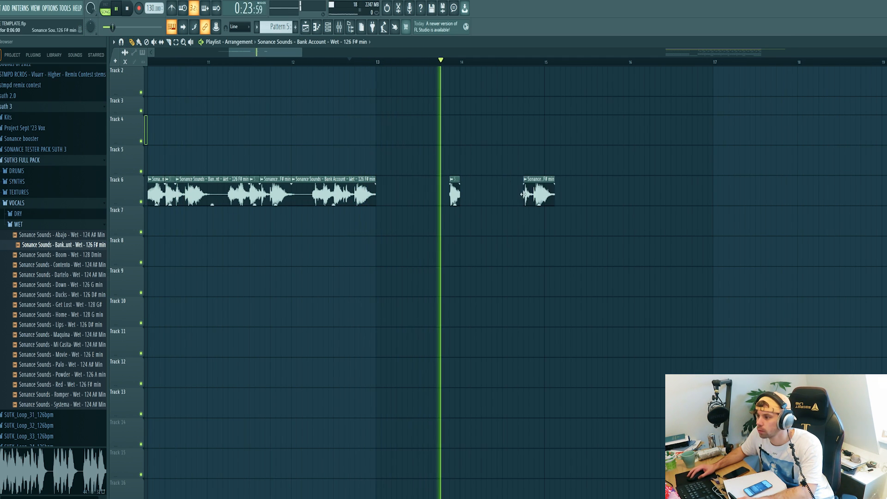
drag(531, 193, 525, 194)
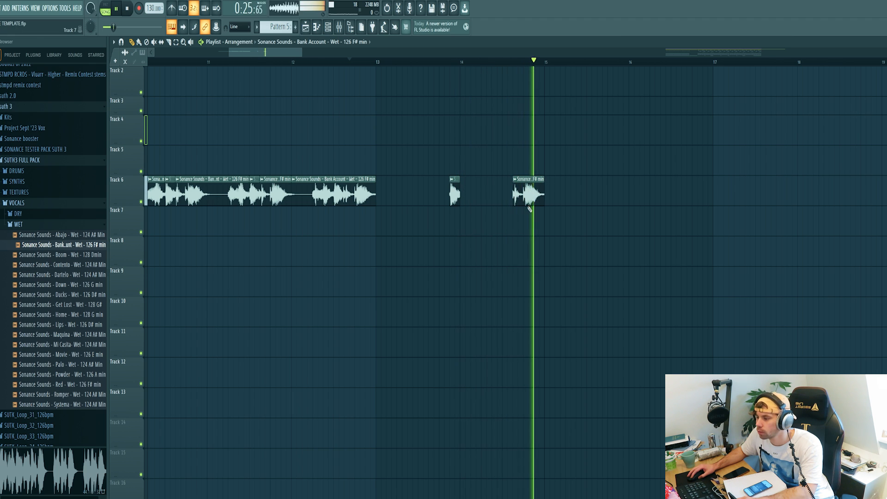
key(space)
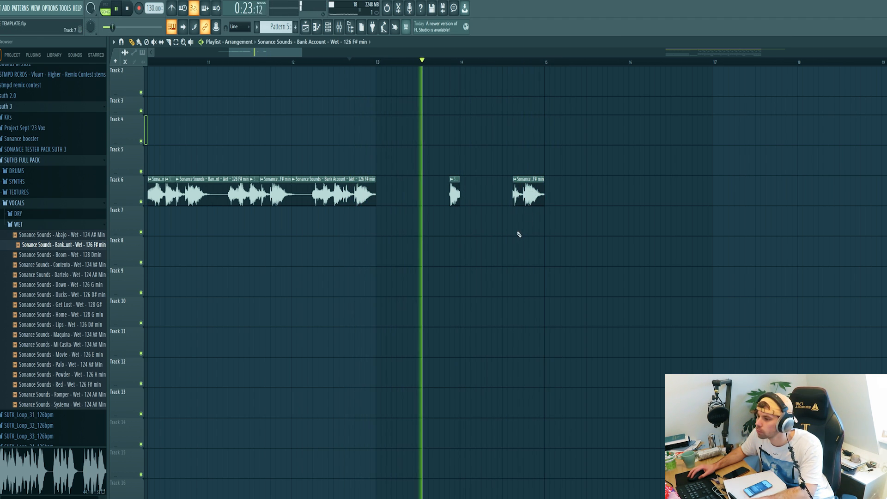
Arrange more vocal chops along Tracks 6 and 7, removing an unwanted chop, while playing back.
scroll(425, 245, down, 4)
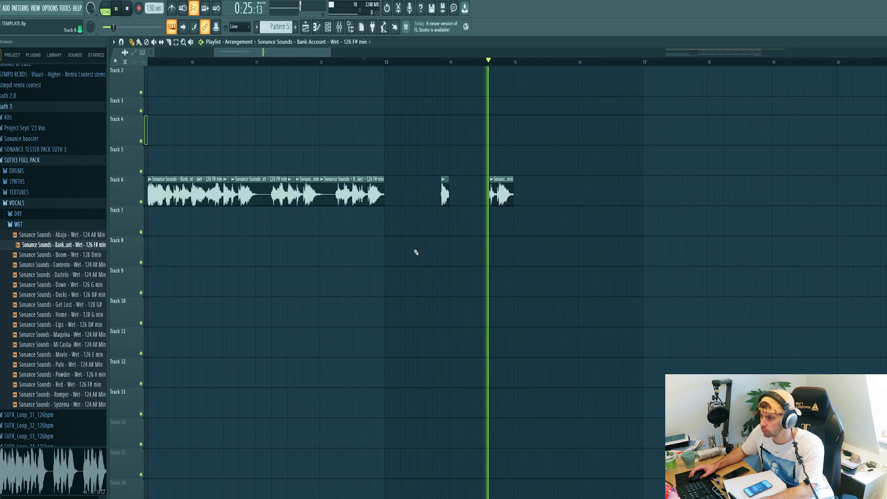
key(space)
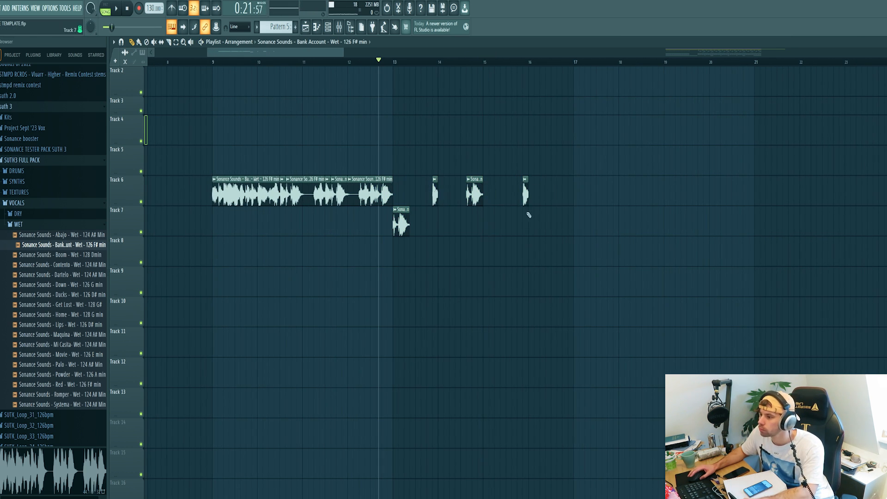
scroll(529, 215, up, 5)
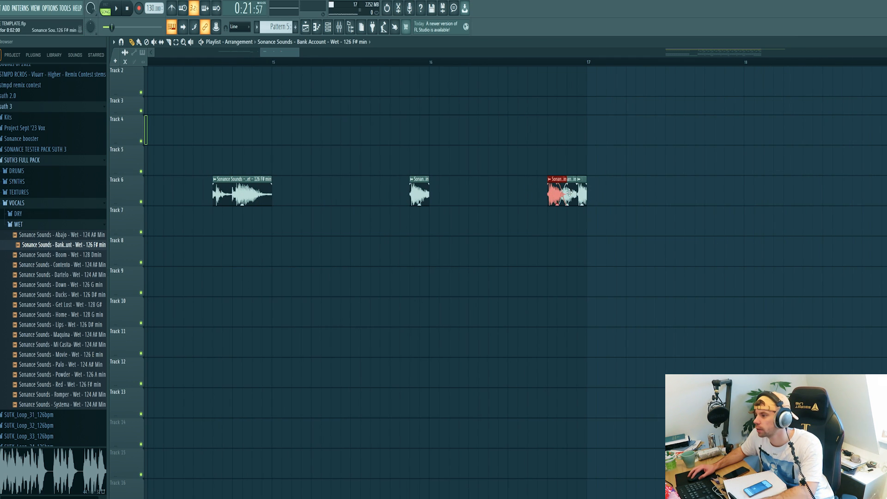
key(space)
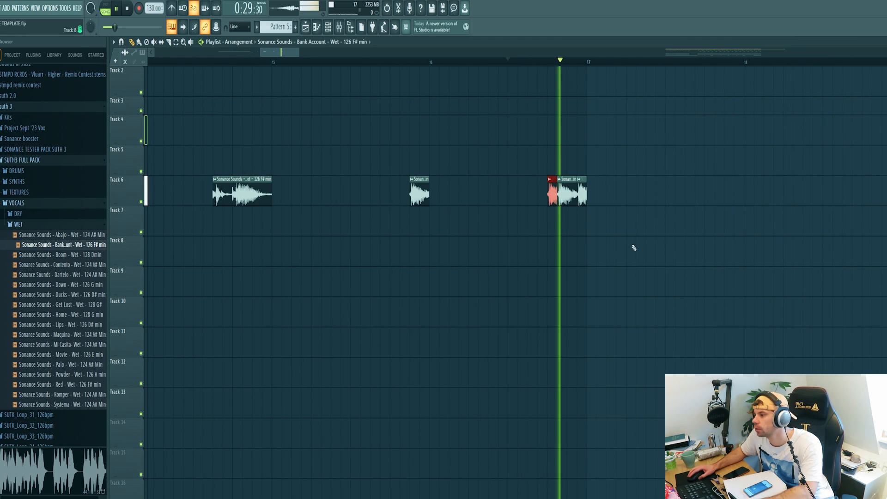
scroll(564, 267, down, 4)
key(space)
mouse_move(618, 259)
mouse_down()
mouse_move(334, 197)
mouse_move(588, 219)
mouse_up()
key(space)
right_click(586, 222)
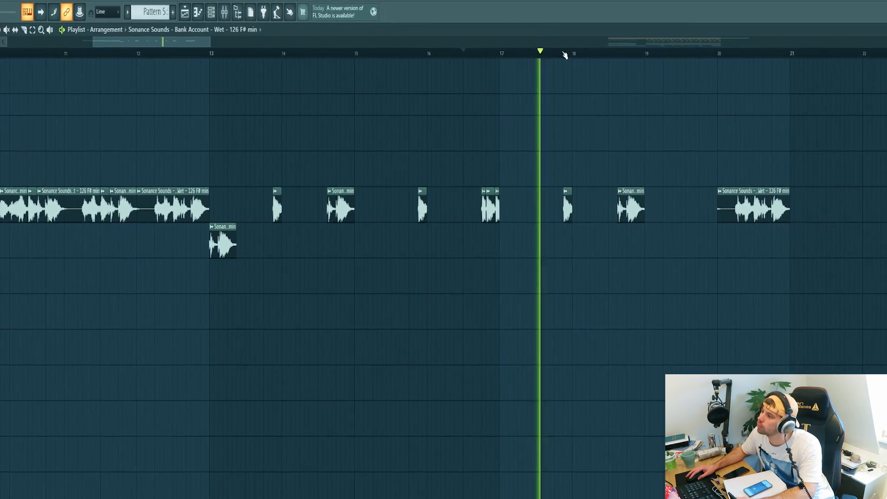
Open the Valhalla FreqEcho effect on the vocal and review its settings.
click(723, 53)
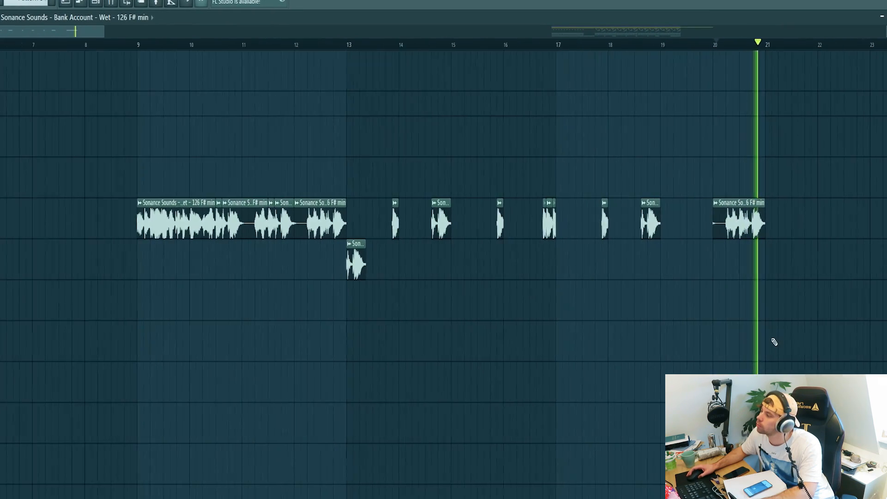
key(space)
click(339, 30)
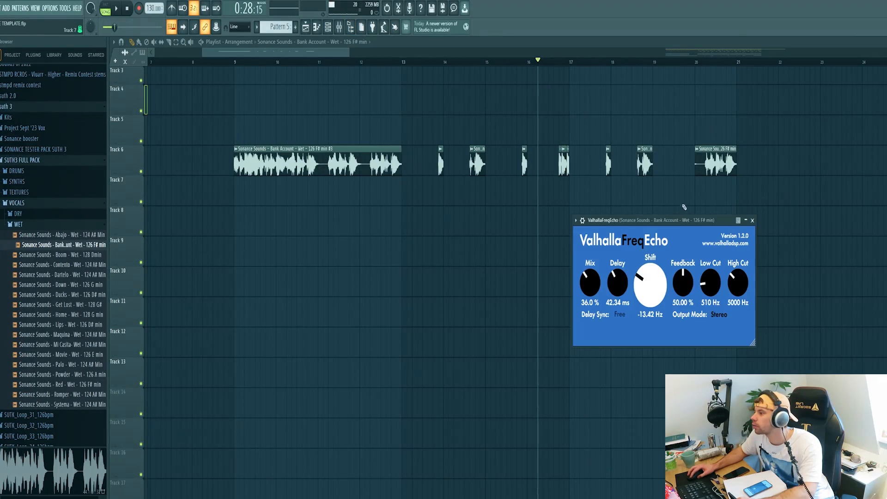
drag(672, 221, 593, 200)
key(space)
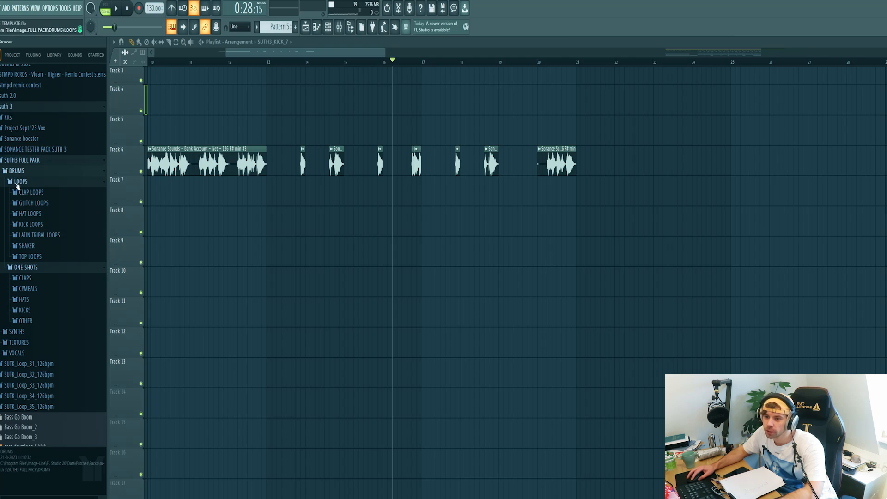
Browse the kick one-shots, audition them, and place SUTH3_KICK_7 on Track 7.
click(24, 236)
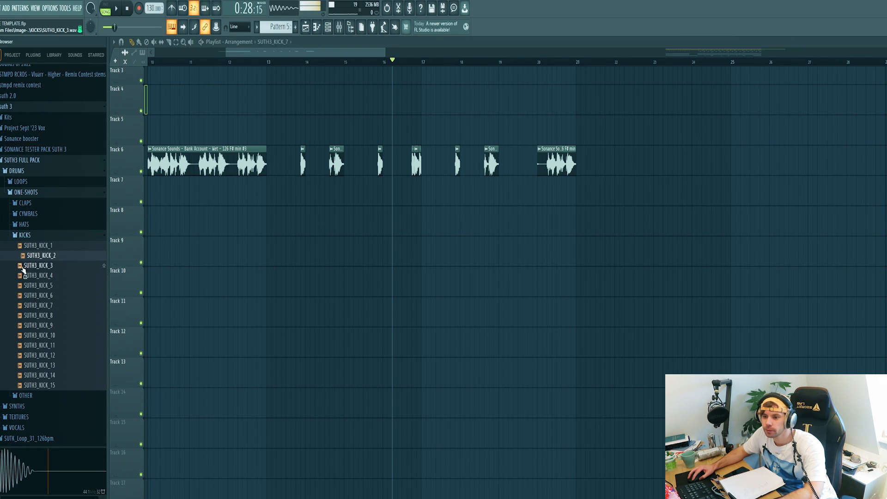
click(25, 315)
click(25, 306)
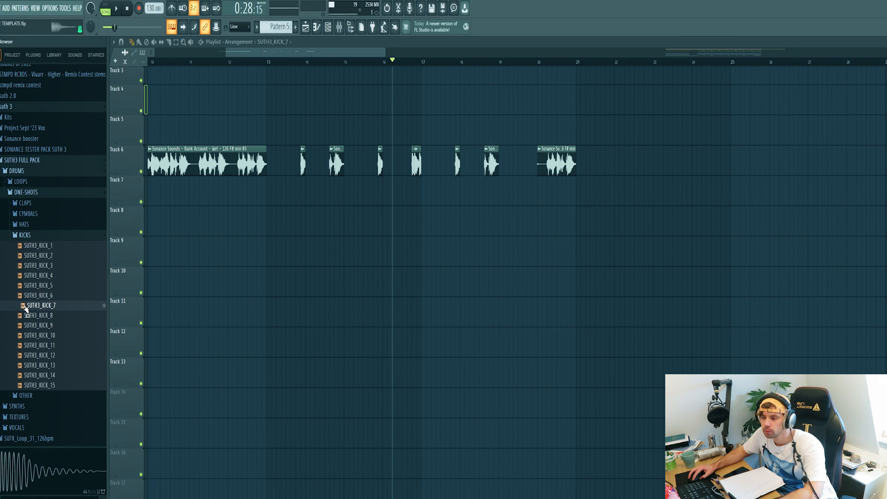
drag(267, 193, 269, 194)
ctrl+scroll(271, 195, up, 4)
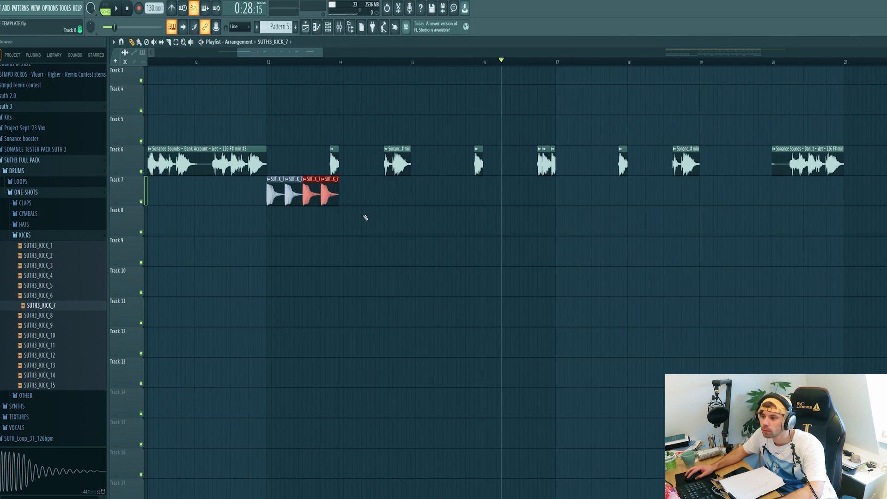
Paint the kick repeatedly across Track 7 from bar 13 to about bar 21 and play it back.
ctrl+drag(366, 217, 277, 192)
shift+drag(277, 192, 350, 192)
ctrl+drag(448, 265, 278, 192)
shift+drag(277, 191, 422, 192)
ctrl+drag(584, 258, 566, 192)
ctrl+click(262, 70)
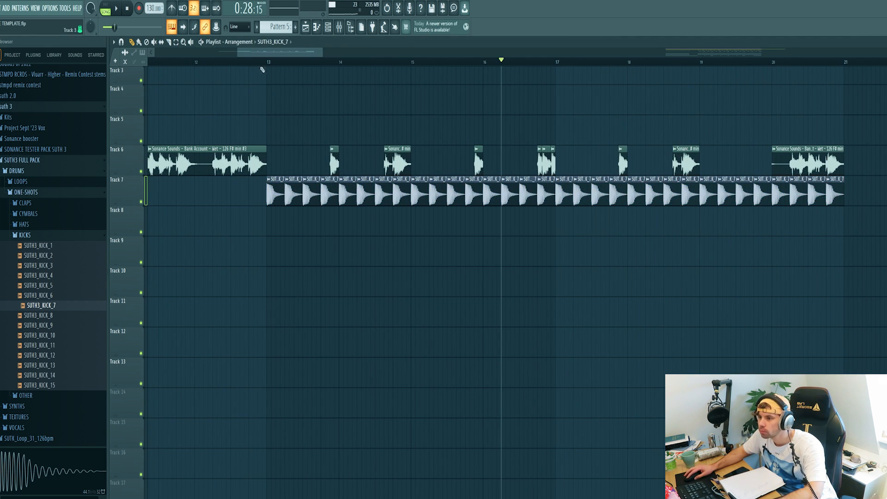
key(space)
ctrl+scroll(252, 287, up, 2)
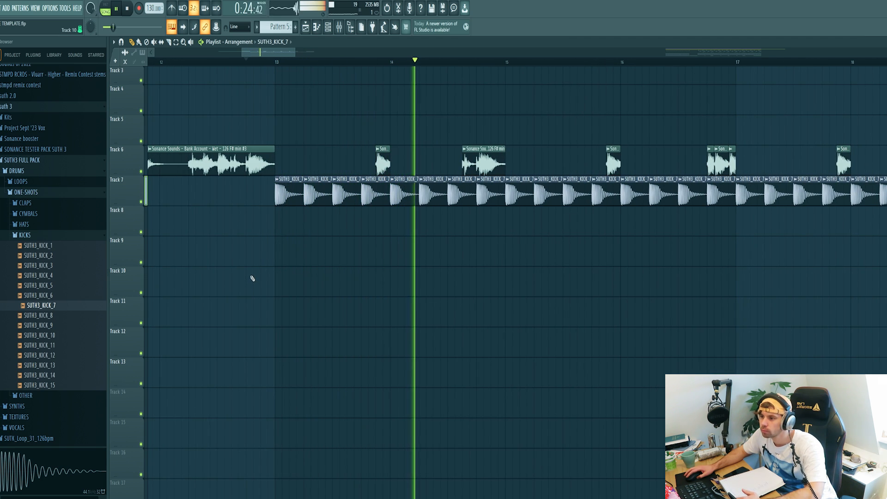
key(space)
Load the Bass - Knock preset from the SUTH 3 folder into Serum #4 and close the plugin.
key(z)
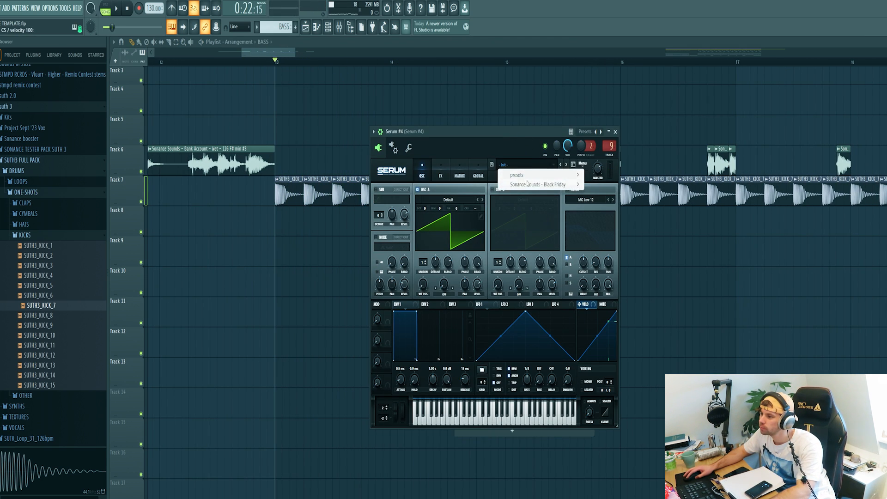
mouse_move(529, 175)
mouse_move(720, 196)
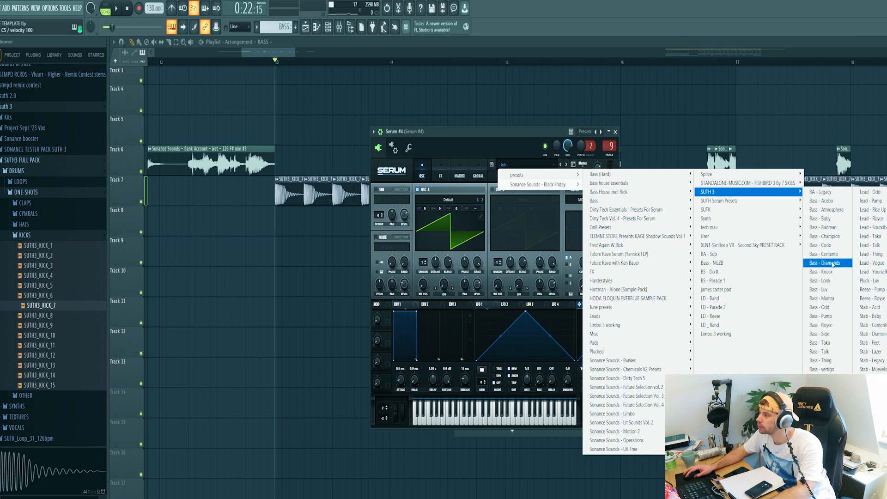
click(823, 245)
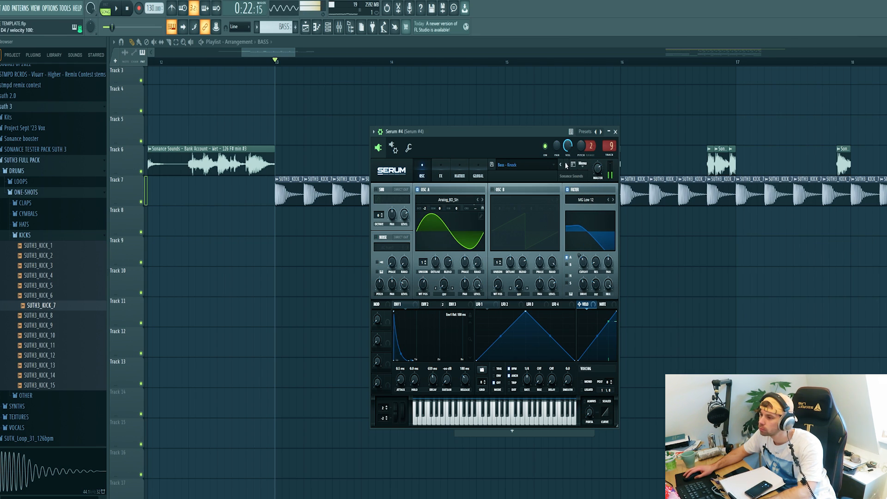
click(616, 132)
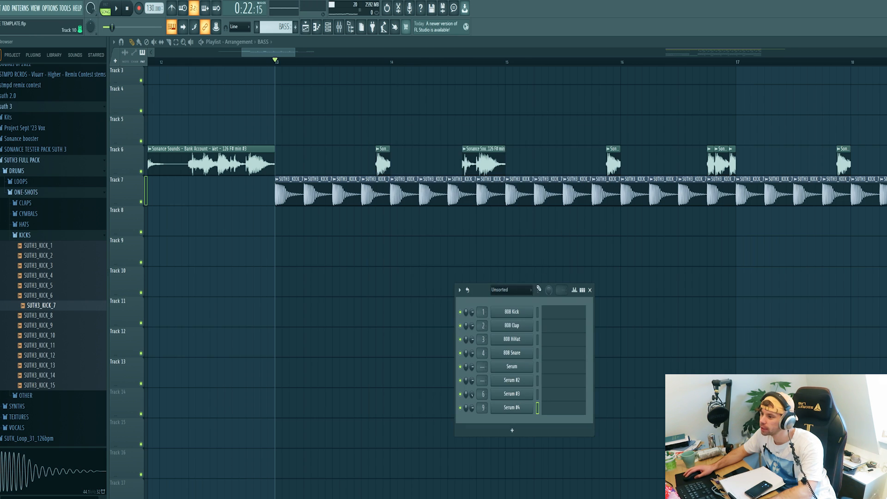
Open the Serum #4 piano roll and audition the bass notes written in the first bar.
click(552, 415)
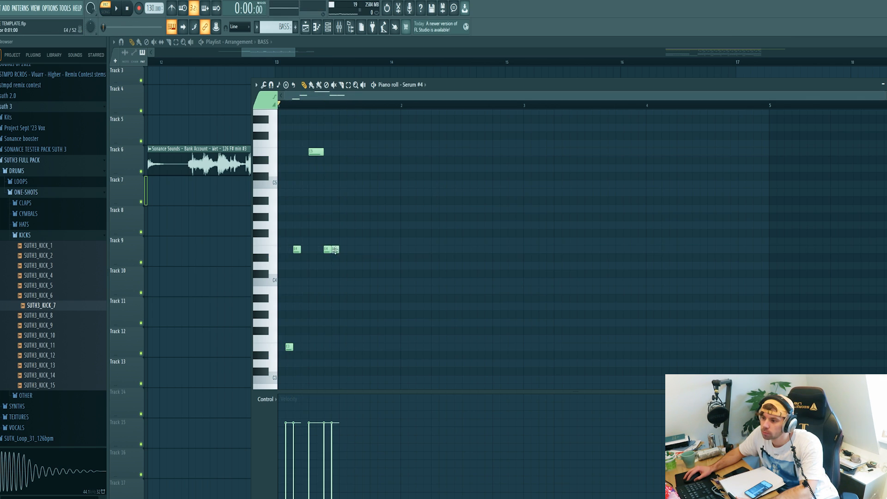
key(space)
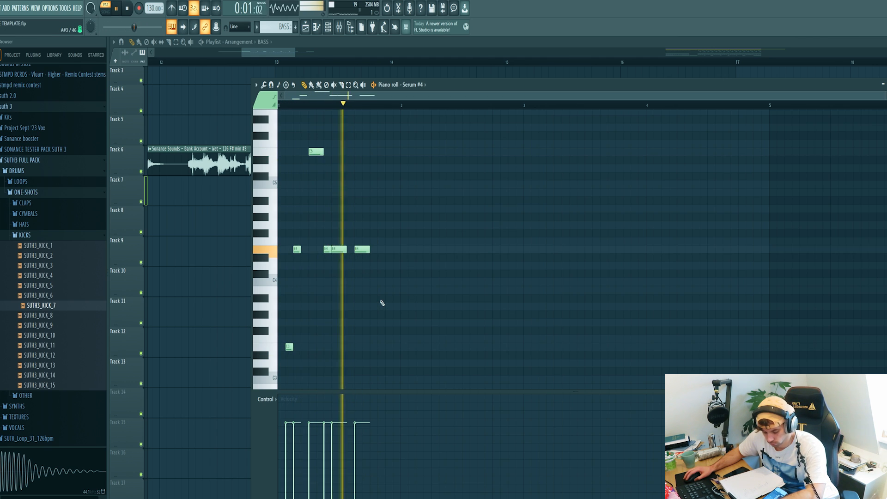
key(space)
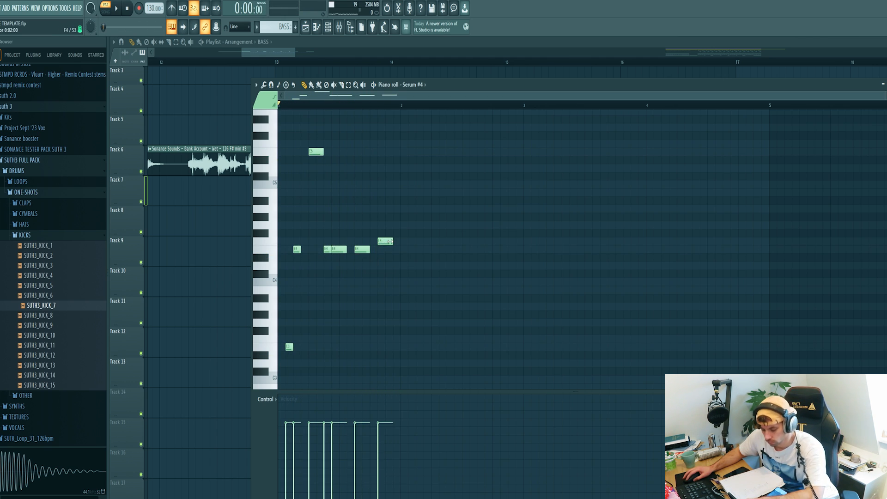
key(space)
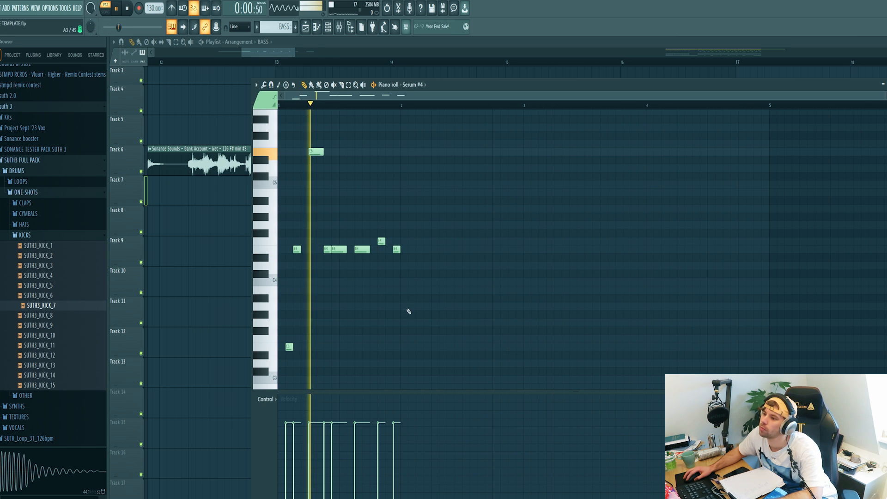
Duplicate the first bar of bass notes into bar 2, raise one note an octave, and play it back.
drag(402, 112, 312, 128)
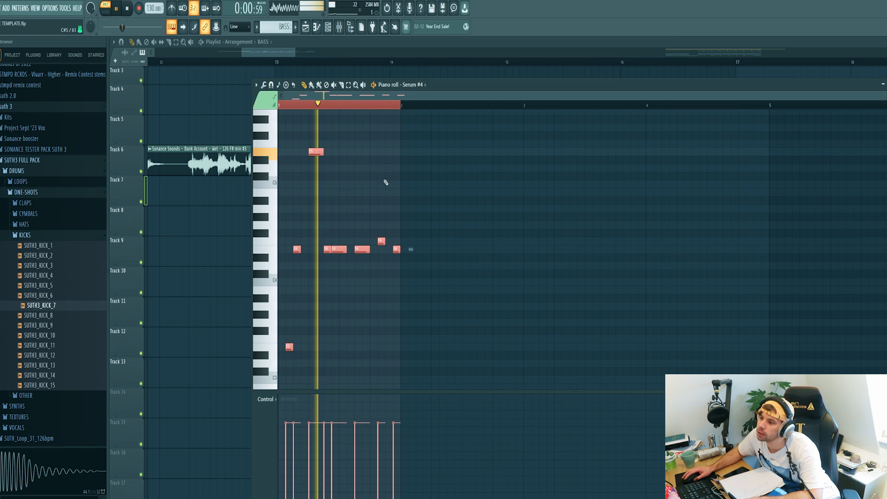
key(ctrl+b)
key(space)
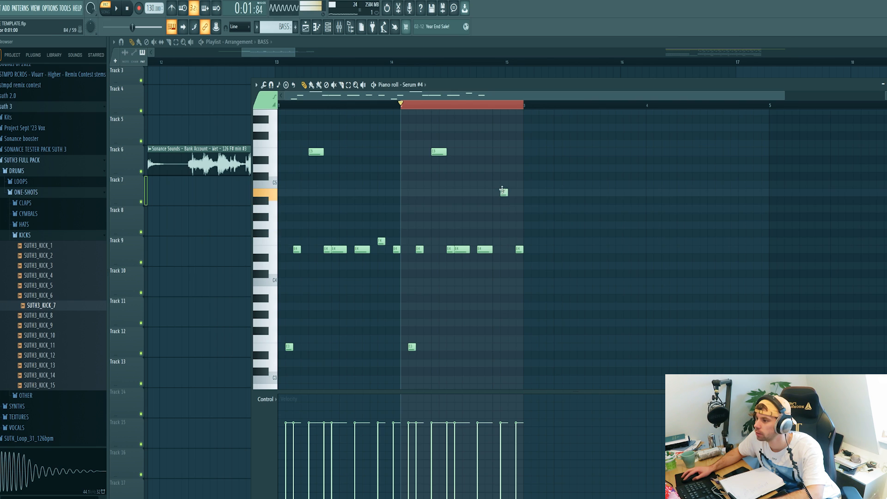
key(ctrl+Up)
key(space)
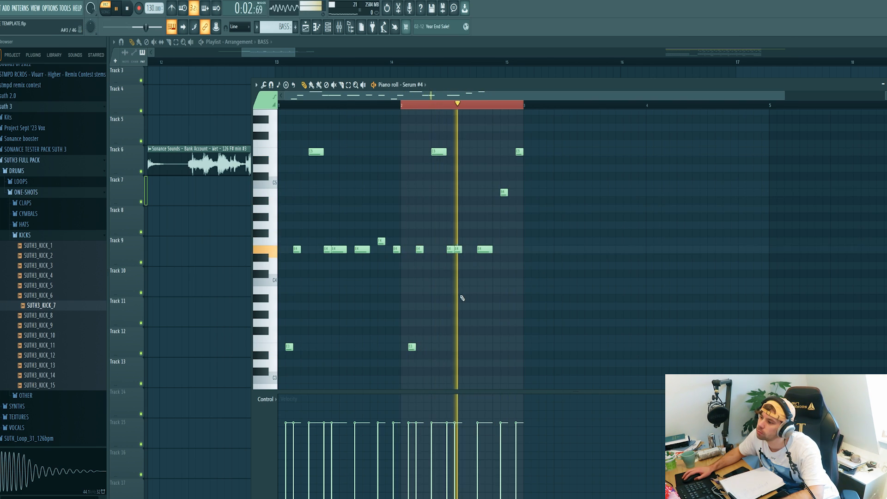
key(space)
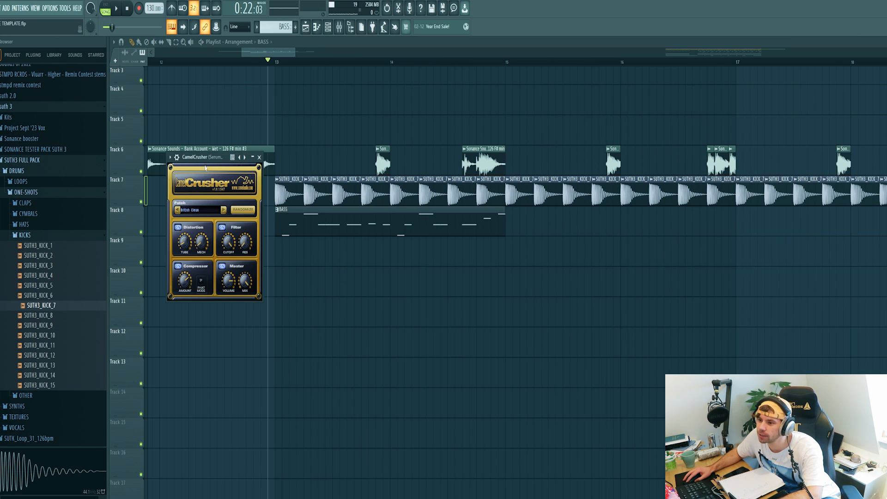
Place the BASS pattern on Track 8 starting at bar 13 and play the arrangement.
drag(212, 160, 377, 234)
scroll(222, 253, down, 1)
key(space)
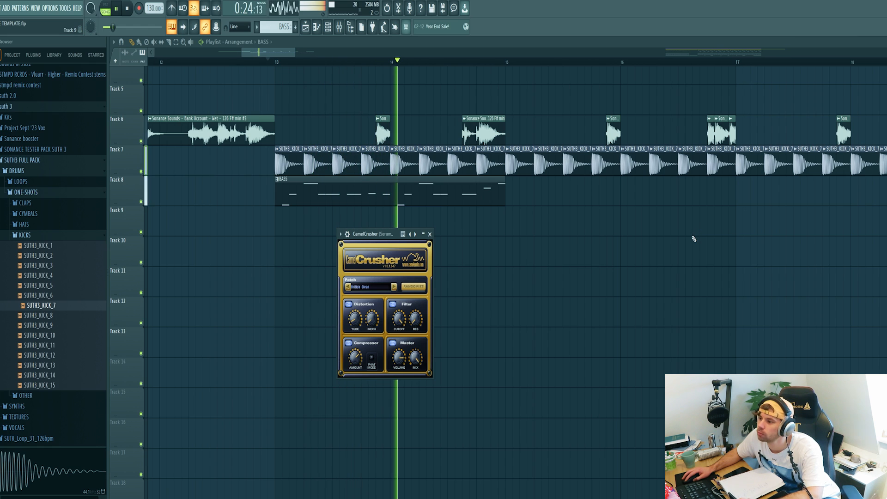
Inspect the CamelCrusher and Pro-Q 3 low-pass on Serum #4 and its mixer insert during playback.
key(space)
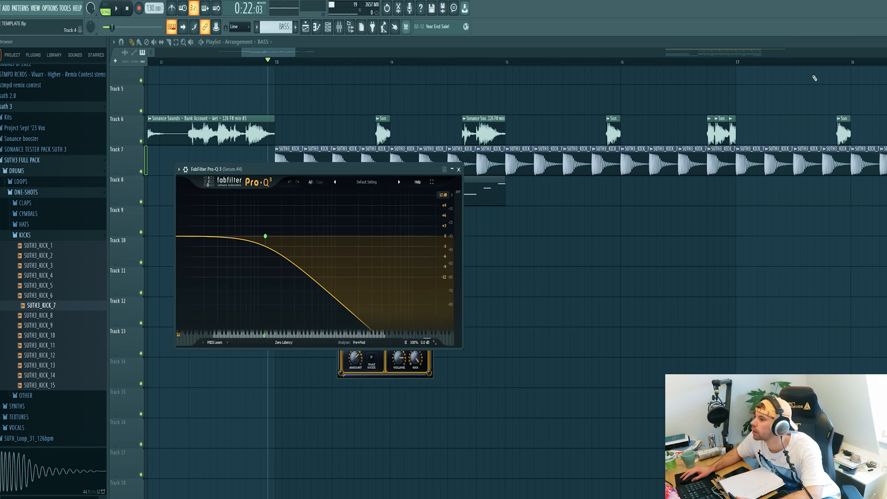
drag(334, 178, 405, 226)
key(space)
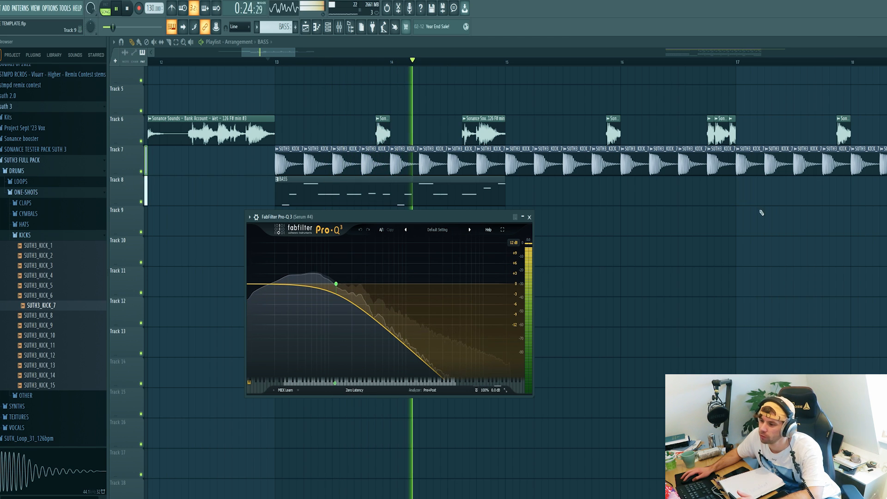
key(space)
click(341, 25)
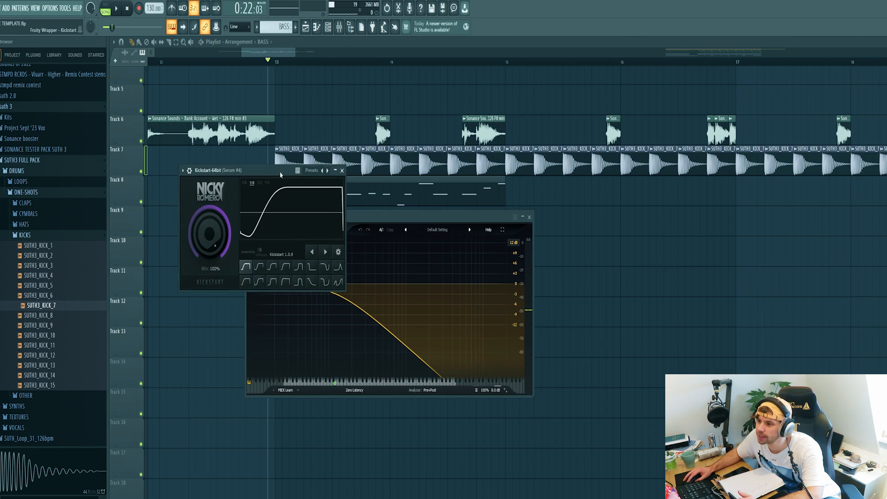
drag(281, 173, 418, 216)
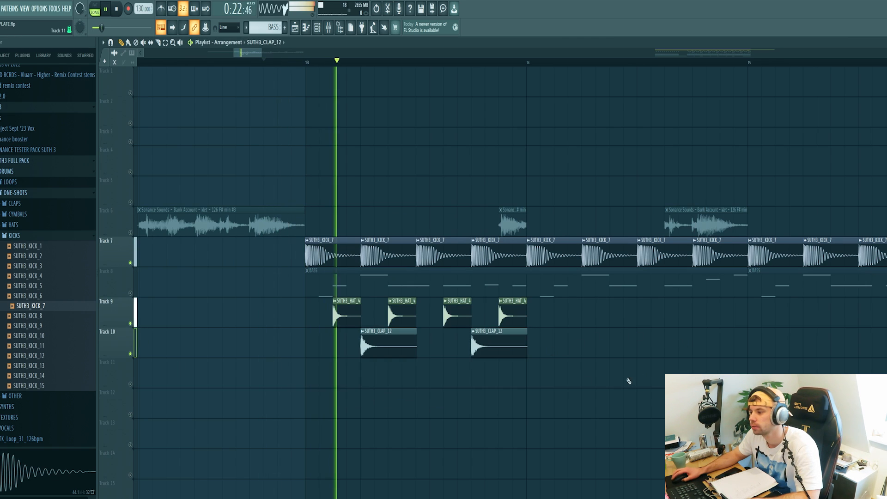
Duplicate the hat and clap clips on Tracks 9 and 10 into the following bar.
drag(611, 382, 329, 314)
key(ctrl+b)
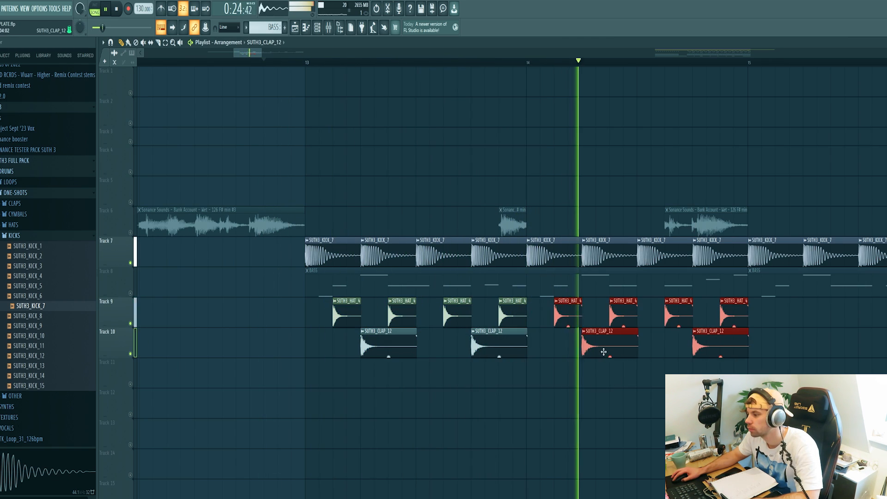
click(549, 390)
scroll(536, 390, down, 2)
ctrl+scroll(519, 389, down, 1)
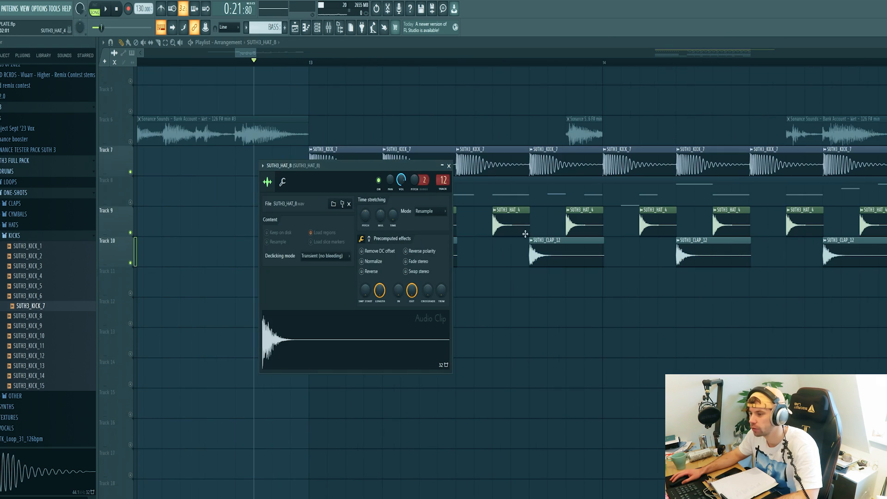
Place SUTH3_HAT_8 hits on Track 11 in bar 13 and play them back.
key(Escape)
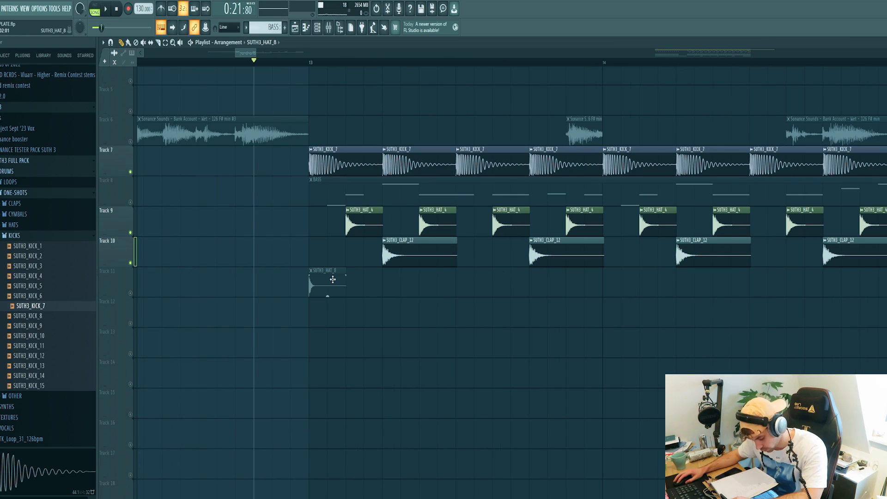
click(131, 293)
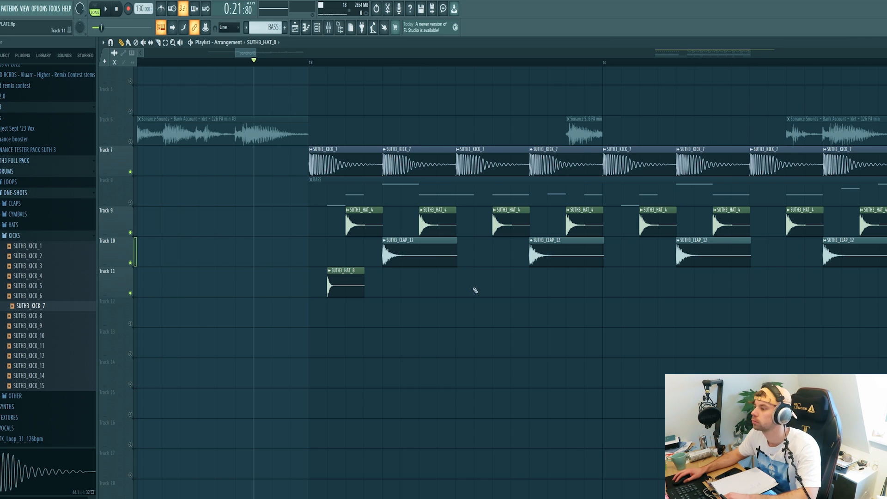
click(476, 282)
click(513, 283)
key(space)
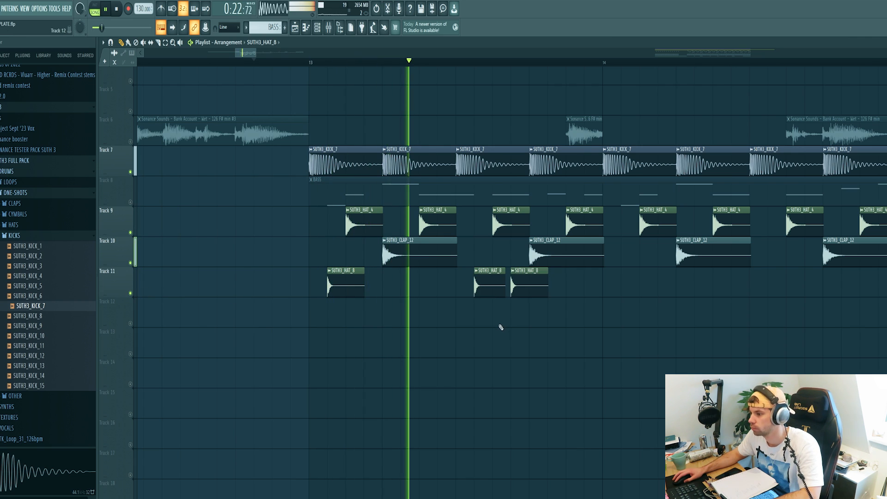
key(space)
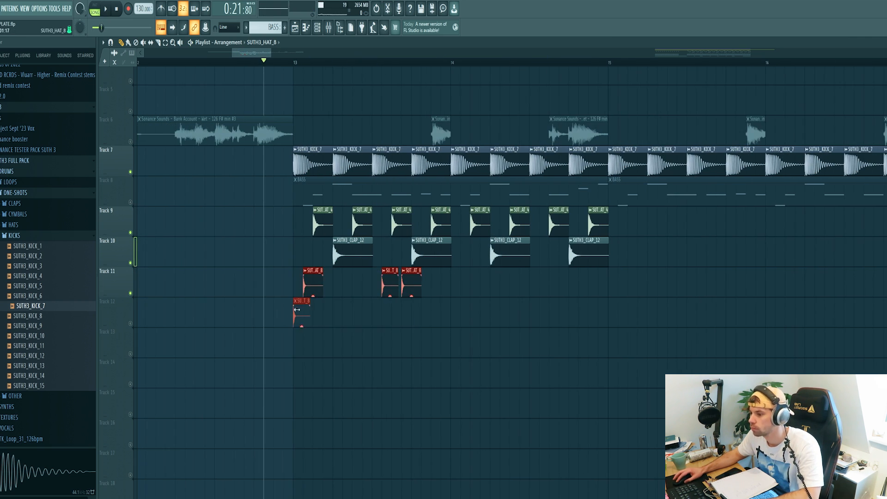
Duplicate the Track 11 hats and add SUTH3_OTHER_12 percussion hits along Track 12.
key(ctrl+b)
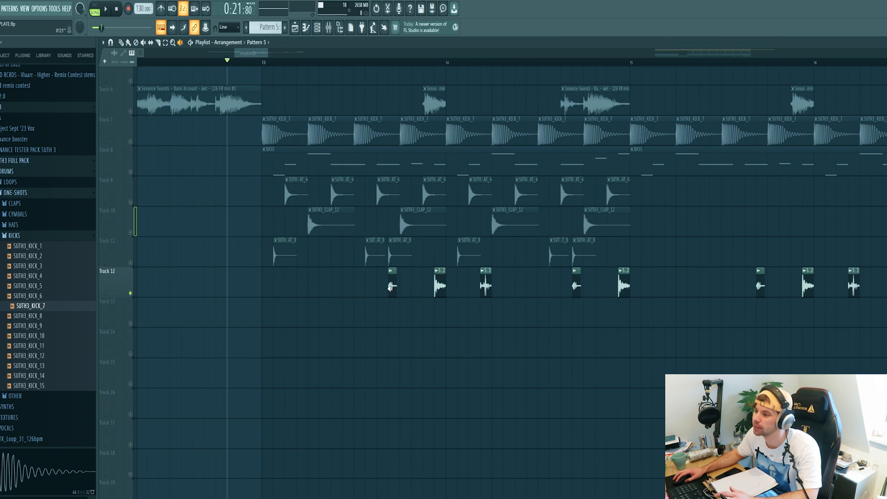
click(391, 286)
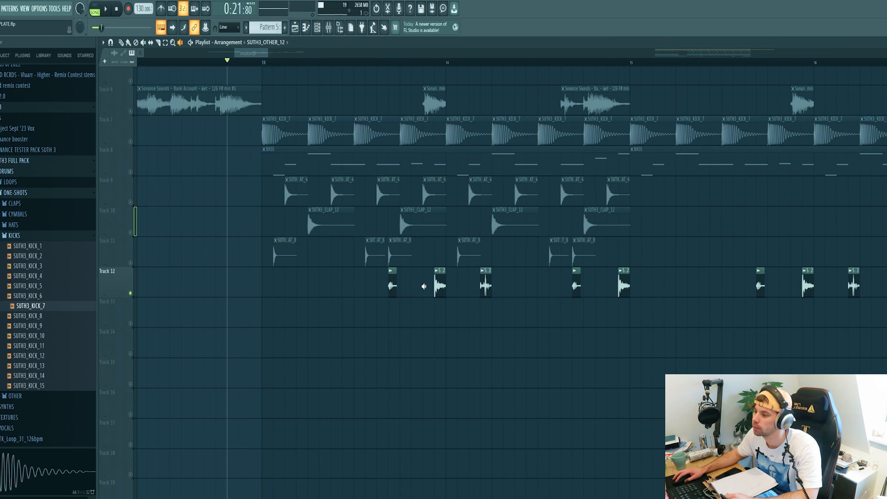
click(436, 285)
click(484, 285)
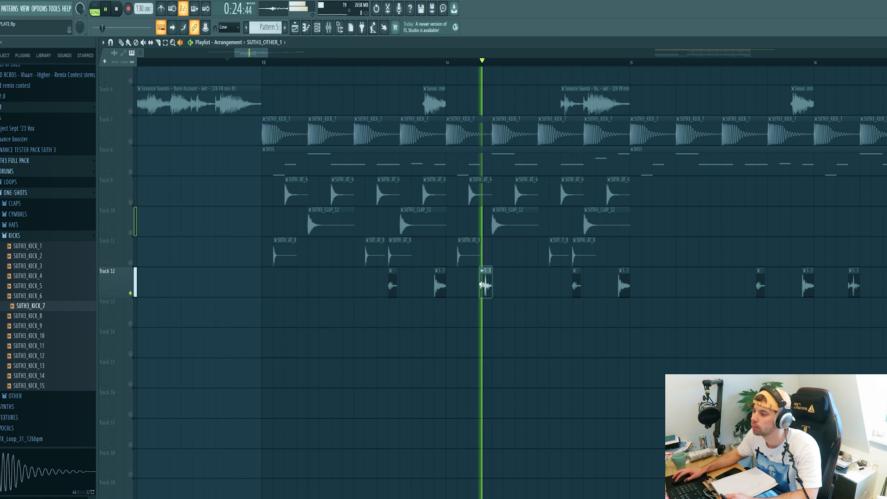
click(575, 284)
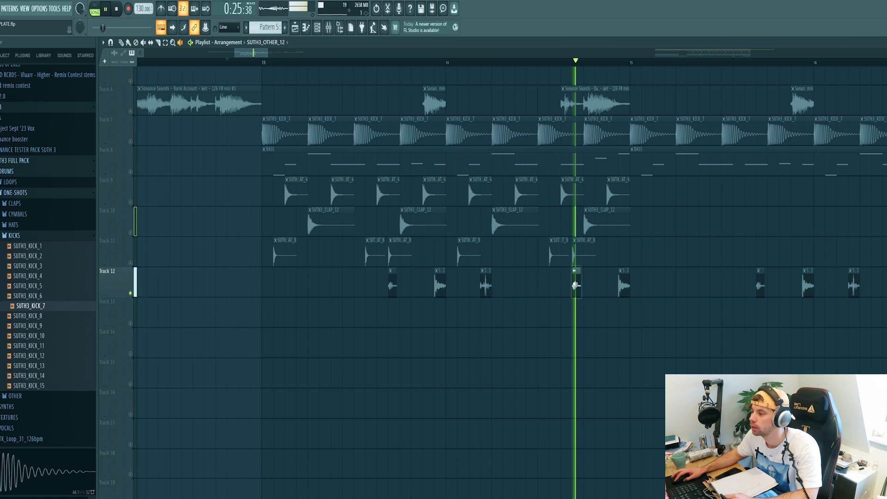
click(623, 285)
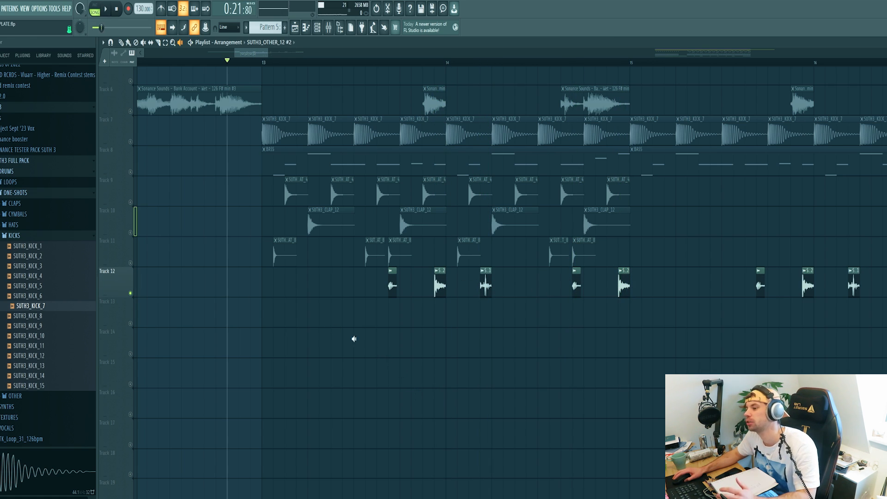
Toggle the percussion tracks' mute switches and play back the groove.
click(130, 263)
click(131, 233)
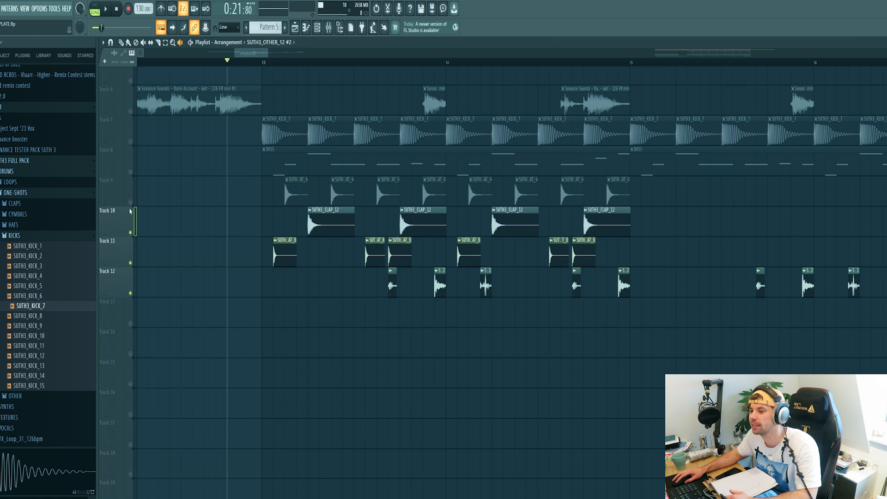
click(130, 202)
click(130, 171)
click(131, 171)
key(space)
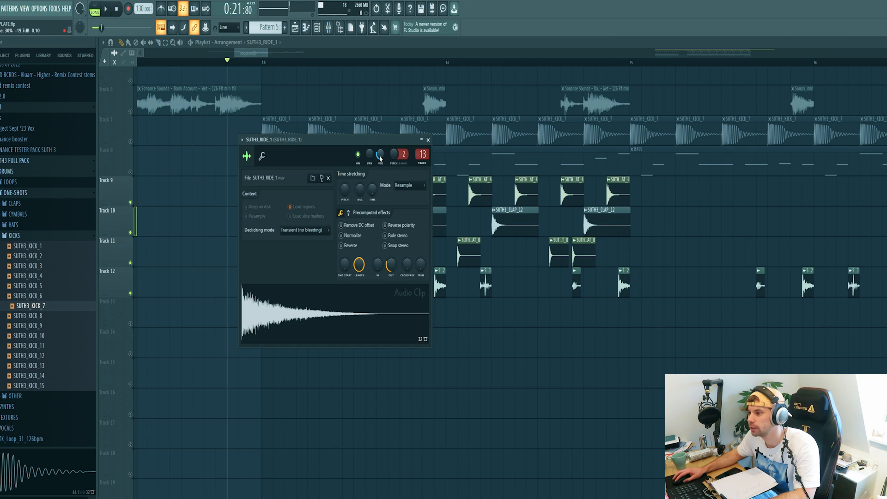
Place SUTH3_RIDE_1 on Track 13 at bar 13 and copy it one bar later.
right_click(380, 155)
click(387, 162)
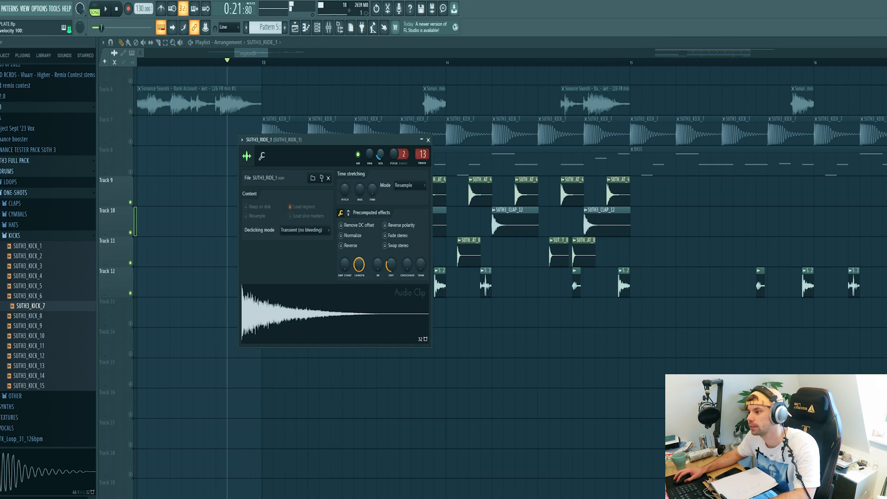
click(429, 140)
click(131, 323)
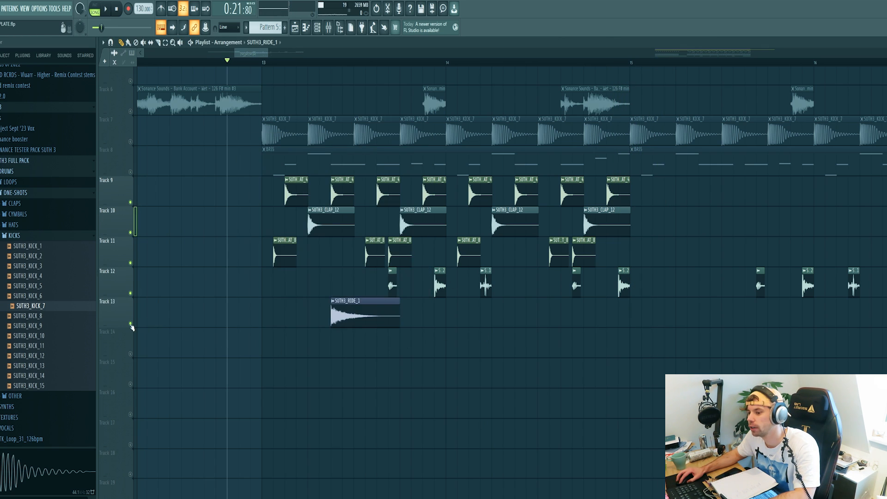
key(space)
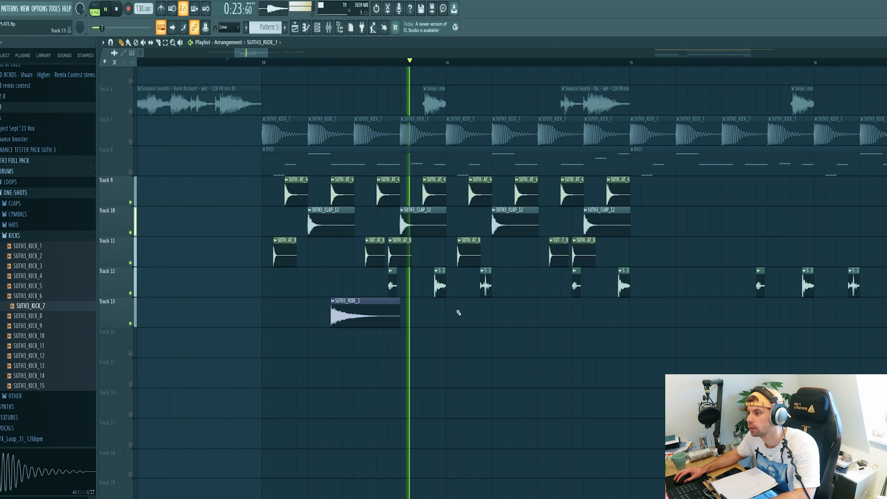
drag(473, 312, 531, 312)
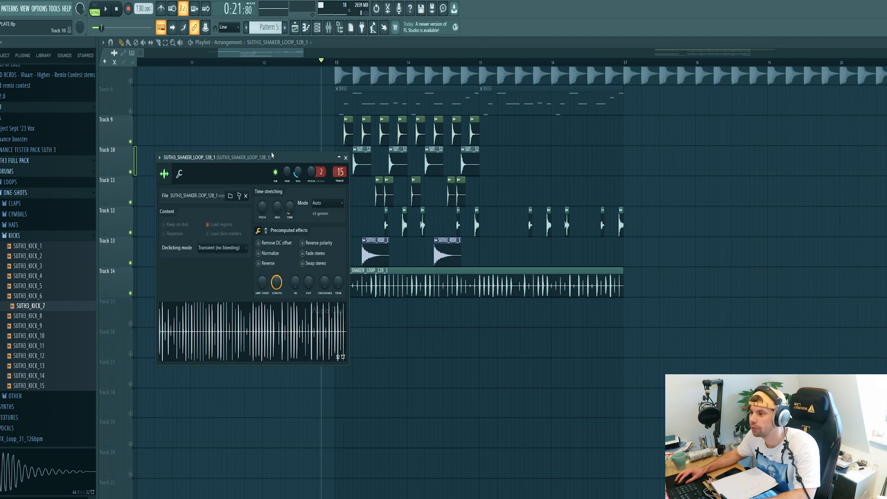
Add SUTH3_SHAKER_LOOP_128_1 on Track 14 spanning bars 13 to 17 and play the arrangement.
drag(307, 156, 442, 162)
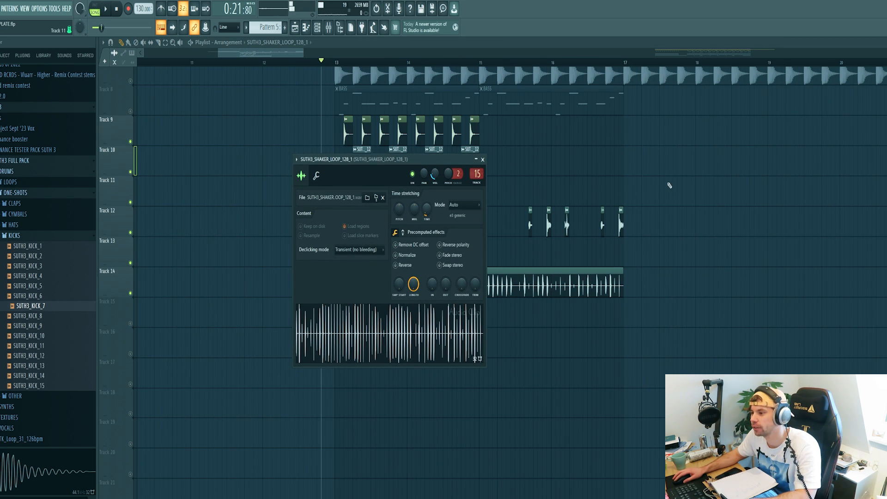
click(483, 159)
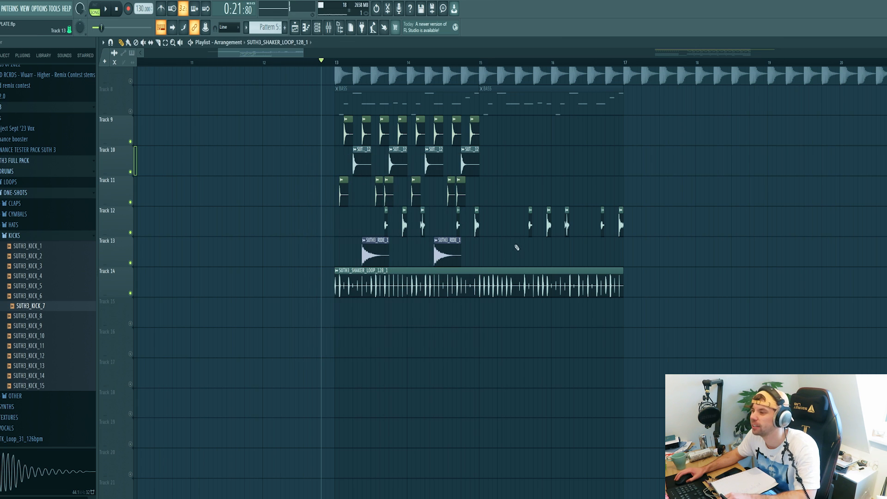
scroll(516, 248, up, 2)
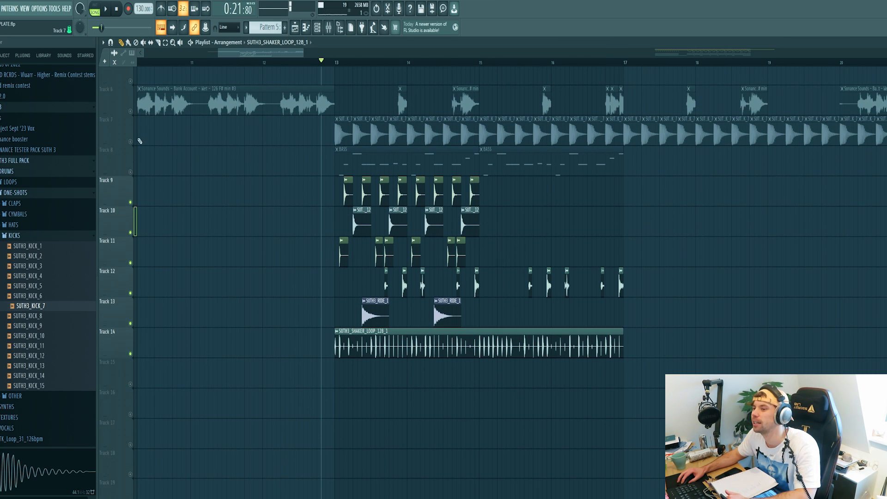
click(131, 142)
key(space)
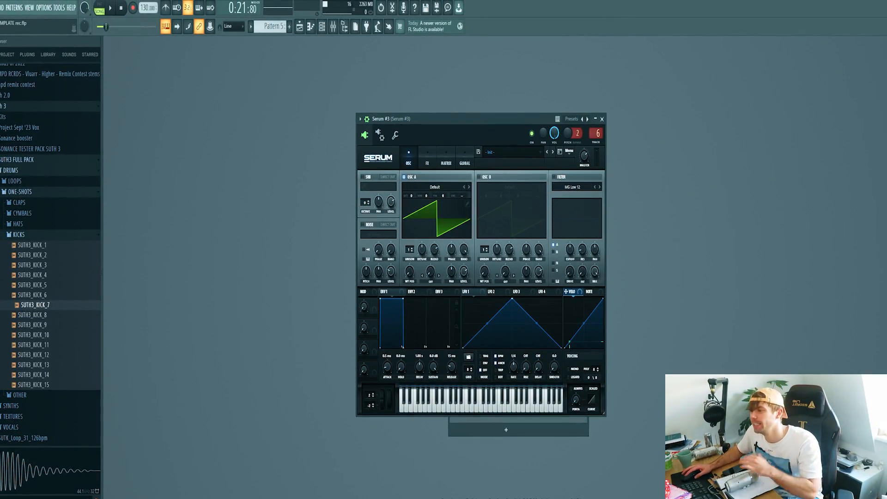
Play a test note on Serum #3.
key(z)
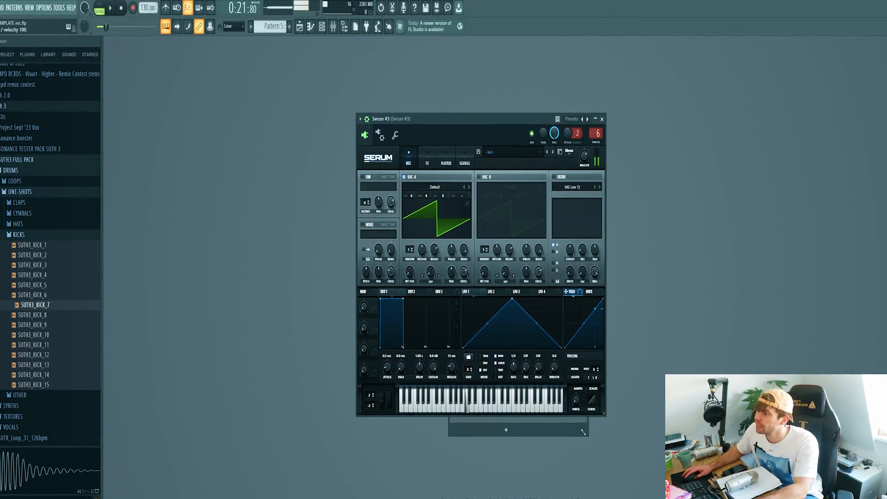
Load the Lead - Fell preset from the SUTH 3 preset folder into Serum #3.
click(499, 150)
mouse_move(508, 162)
mouse_move(745, 179)
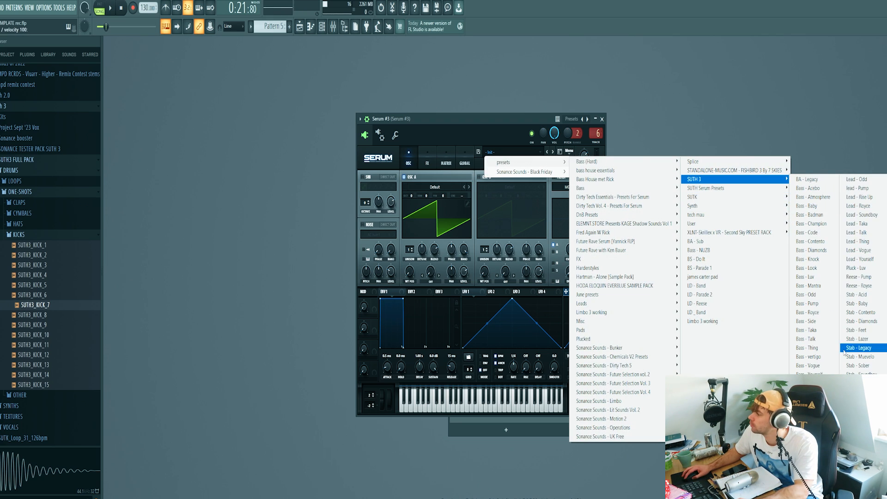
click(864, 215)
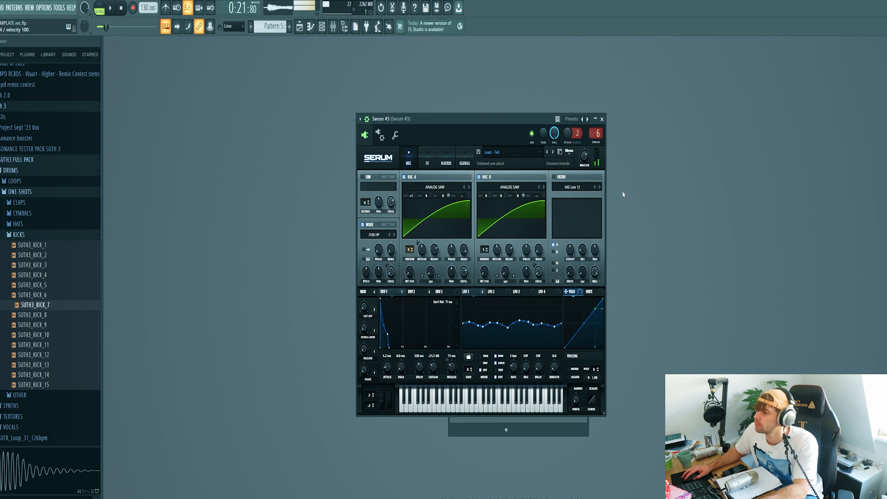
Write a short lead melody in the first bar of the Serum #3 piano roll.
key(F7)
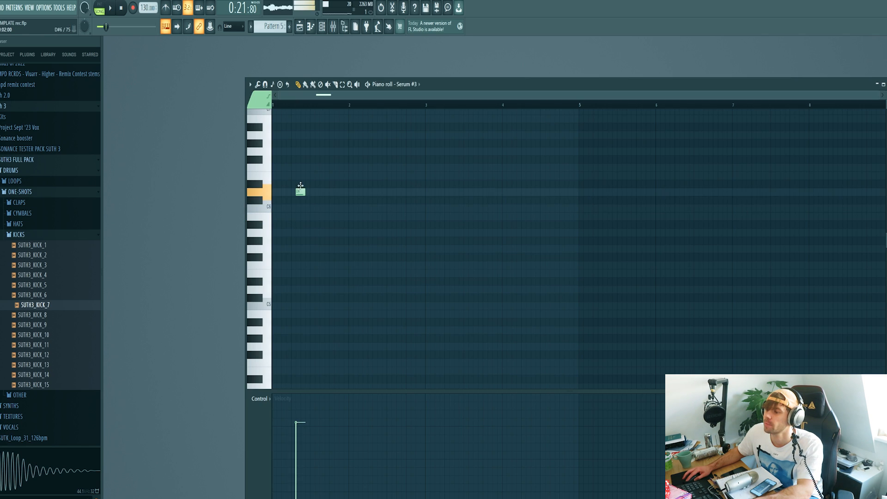
drag(301, 185, 295, 181)
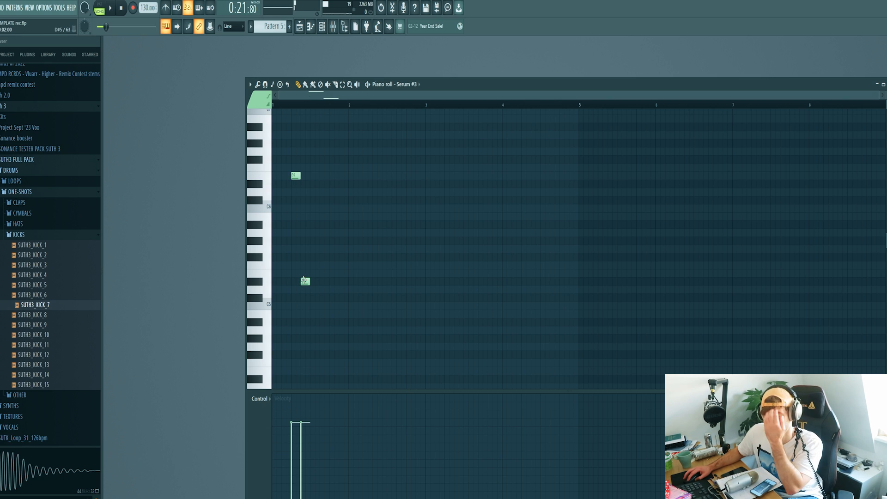
drag(304, 279, 307, 268)
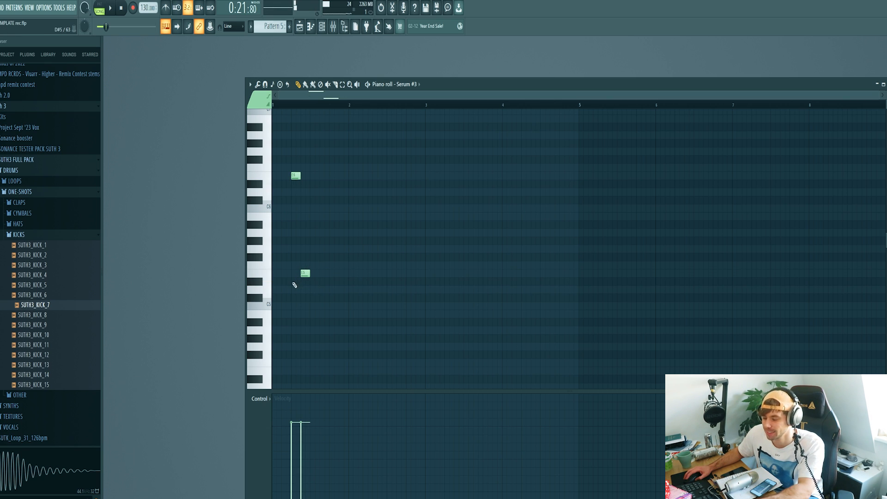
click(319, 273)
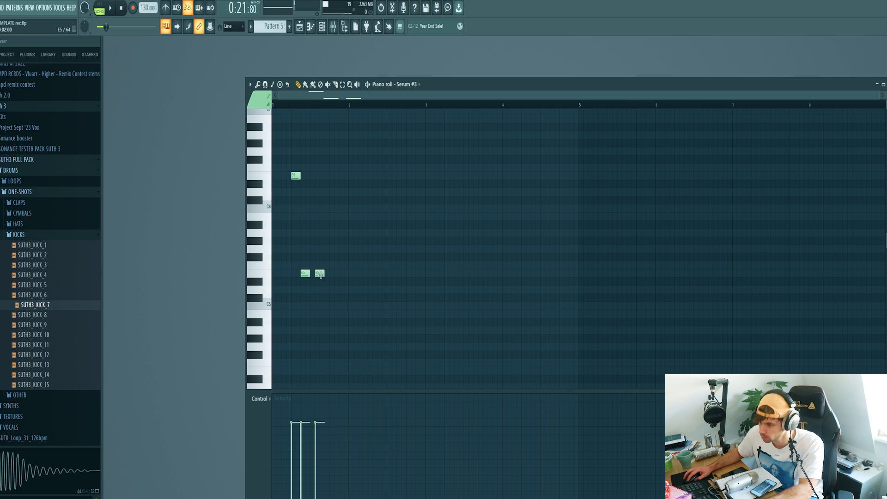
Duplicate the one-bar melody into bar 2 and play it back.
key(space)
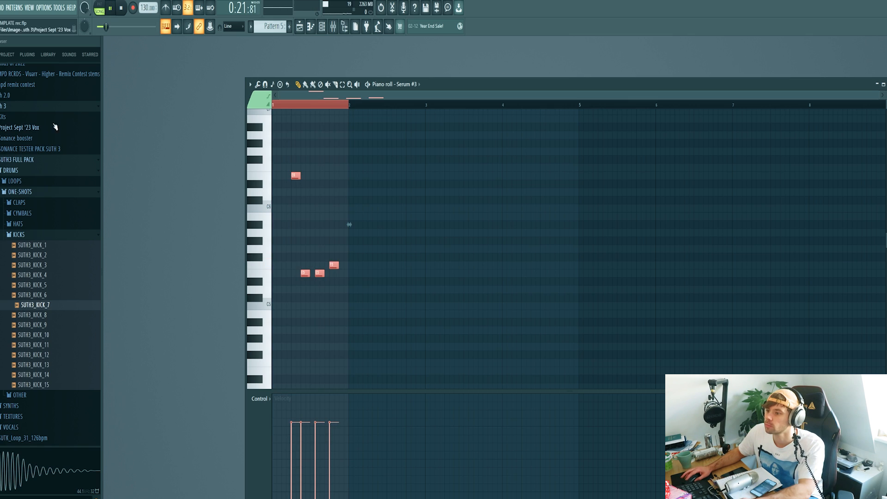
key(ctrl+b)
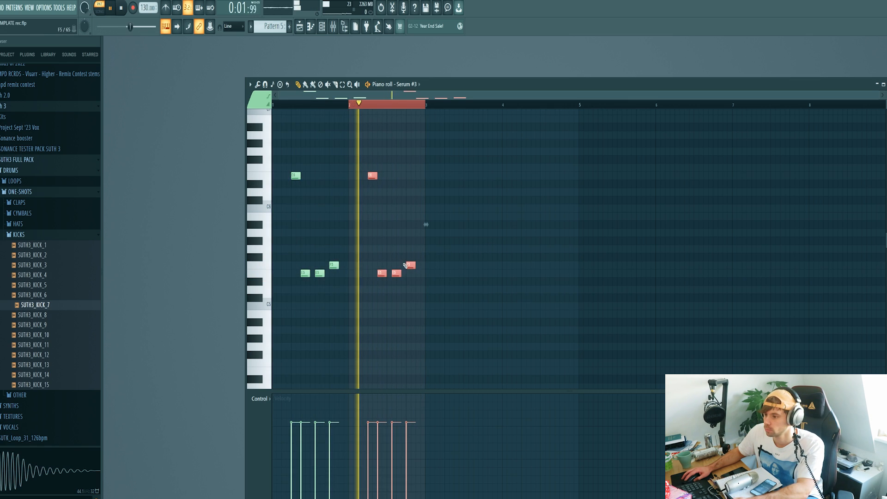
key(space)
key(ctrl+d)
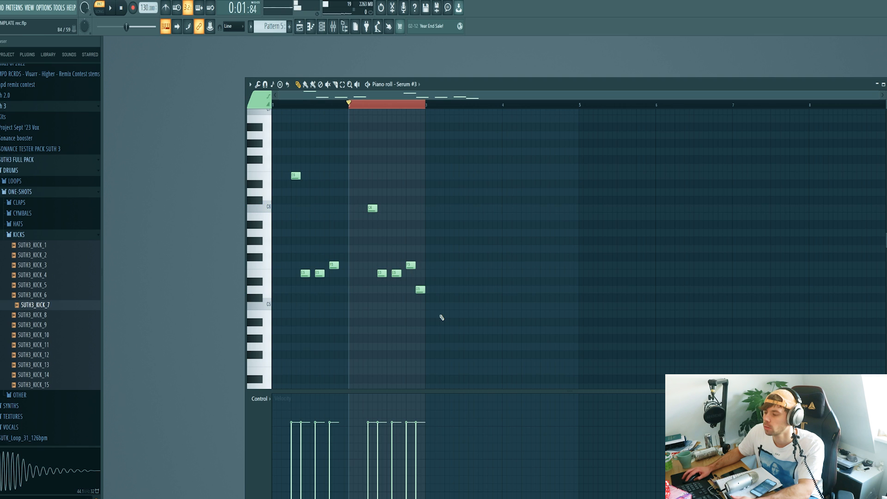
Duplicate the two-bar melody into bars 3 and 4 and play the pattern.
key(ctrl+a)
key(ctrl+b)
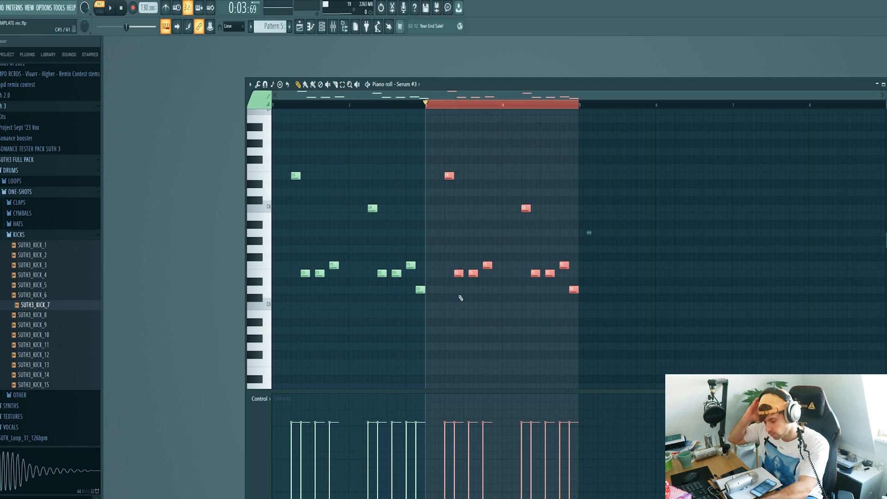
key(ctrl+a)
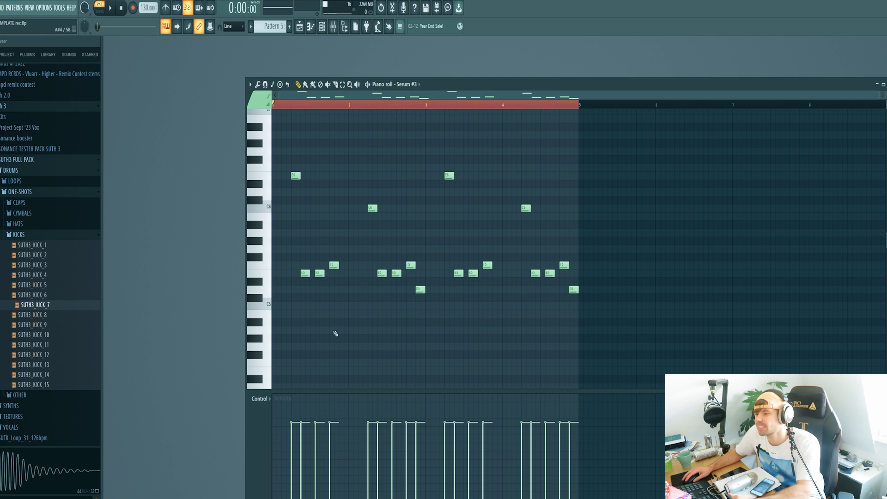
key(space)
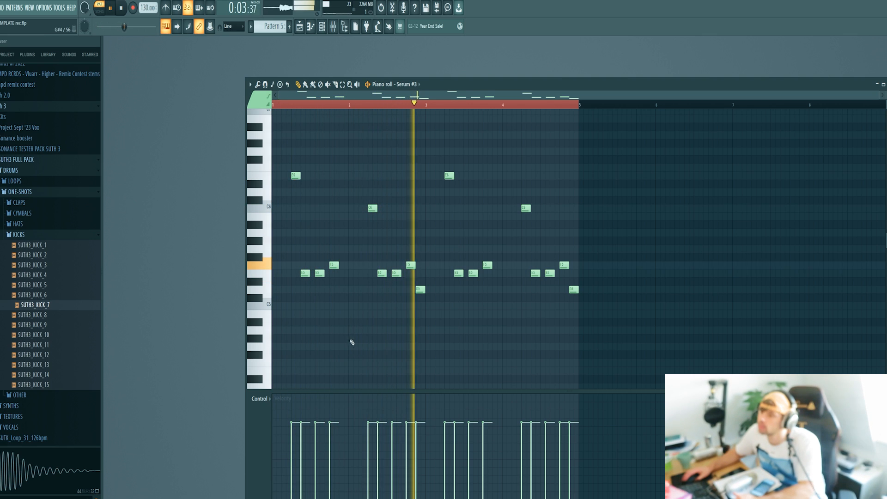
key(space)
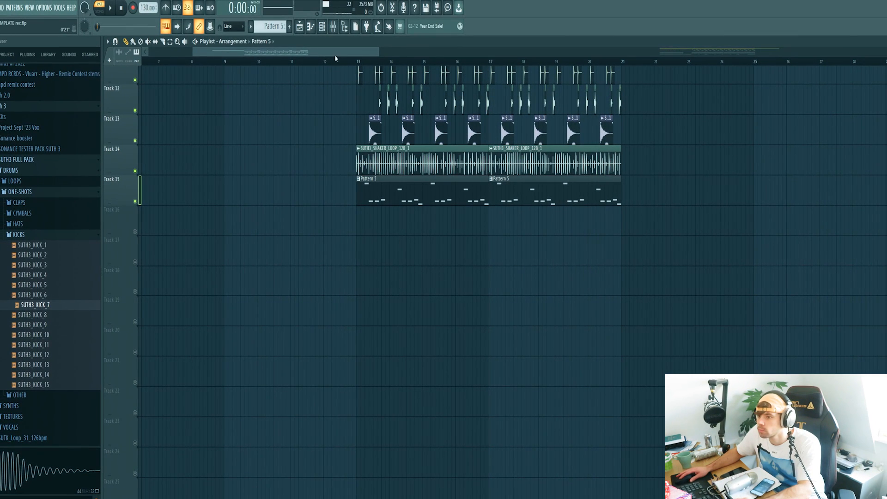
Create a Serum #3 Mod Wheel automation clip on Track 16 across bars 13 to 21 and play the arrangement.
click(323, 28)
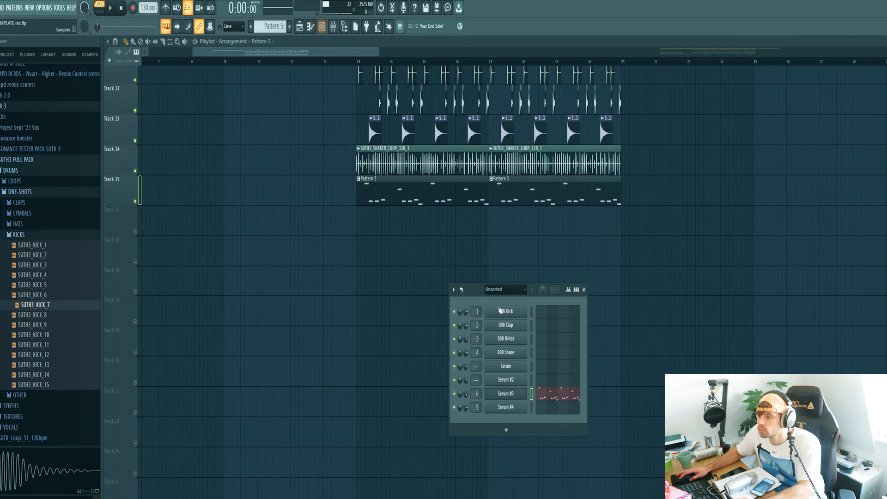
click(505, 398)
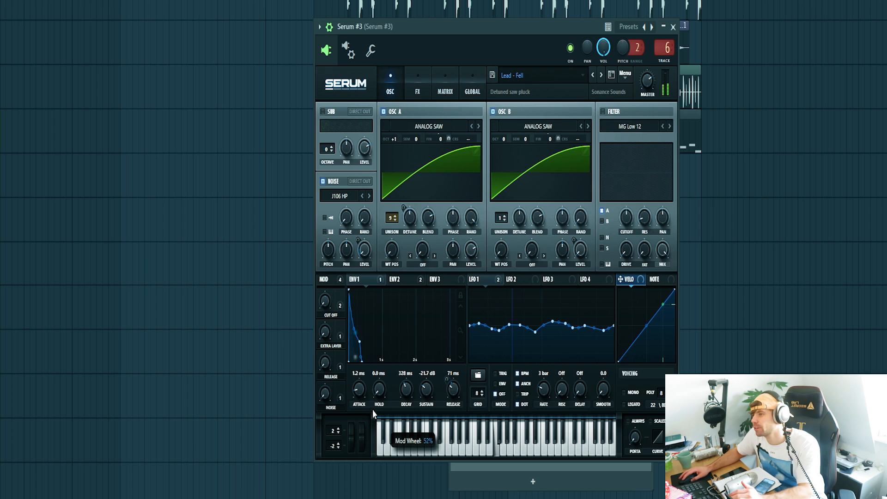
drag(374, 413, 374, 440)
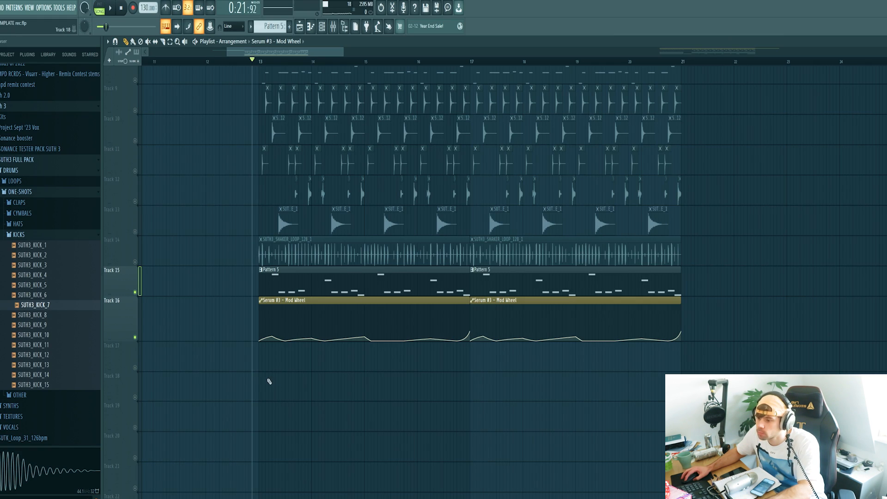
key(space)
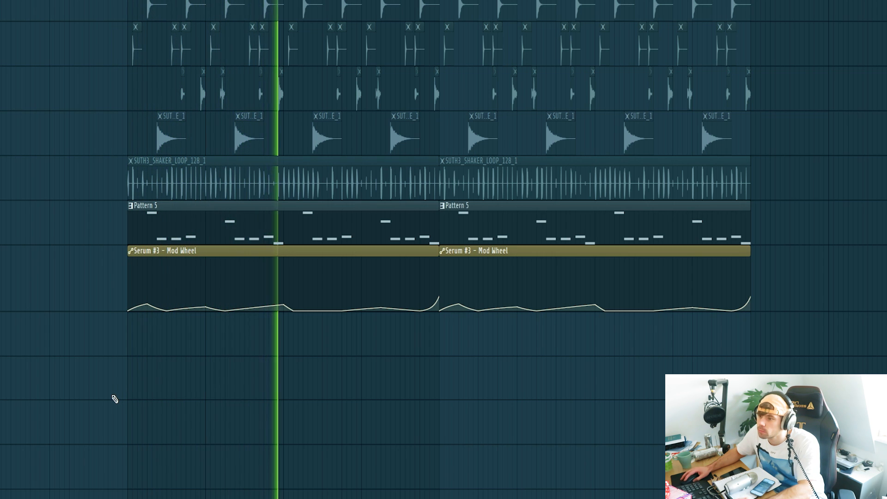
key(space)
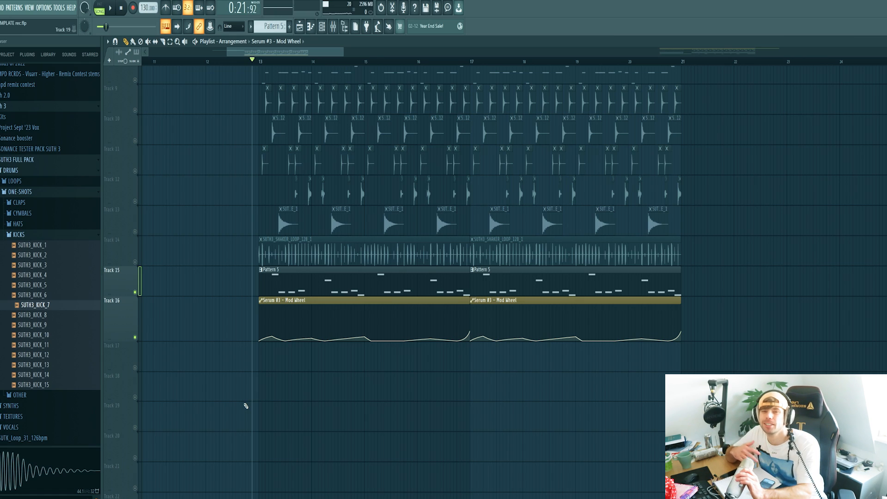